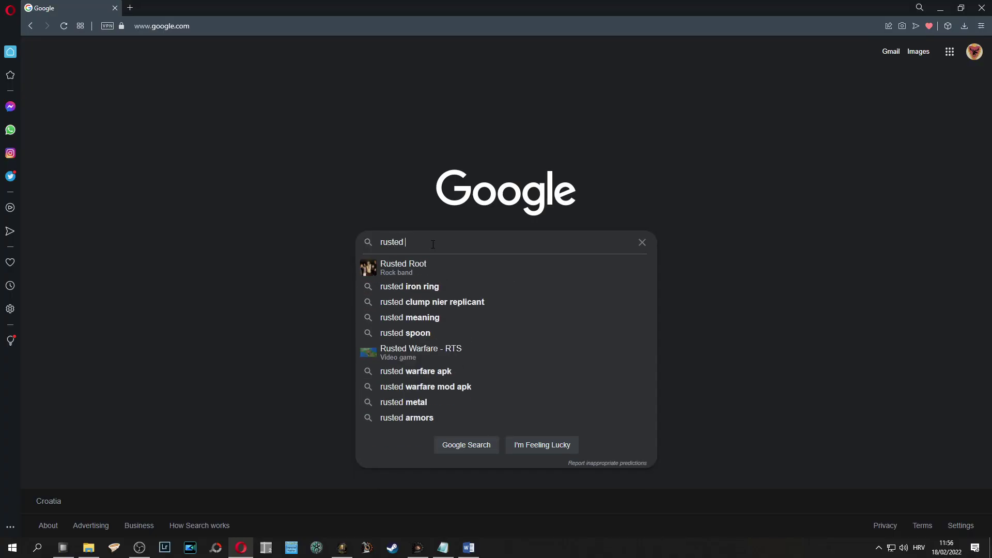
Search Google for "rusted pack file manager" and open the Frodo45127/rpfm GitHub repository
type("pack")
key("Down")
key("Return")
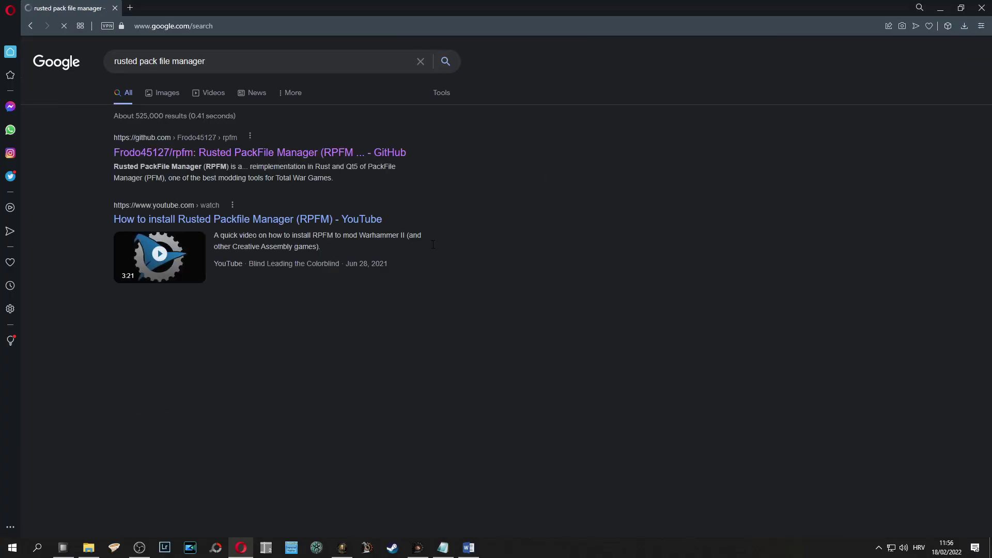
left_click(305, 154)
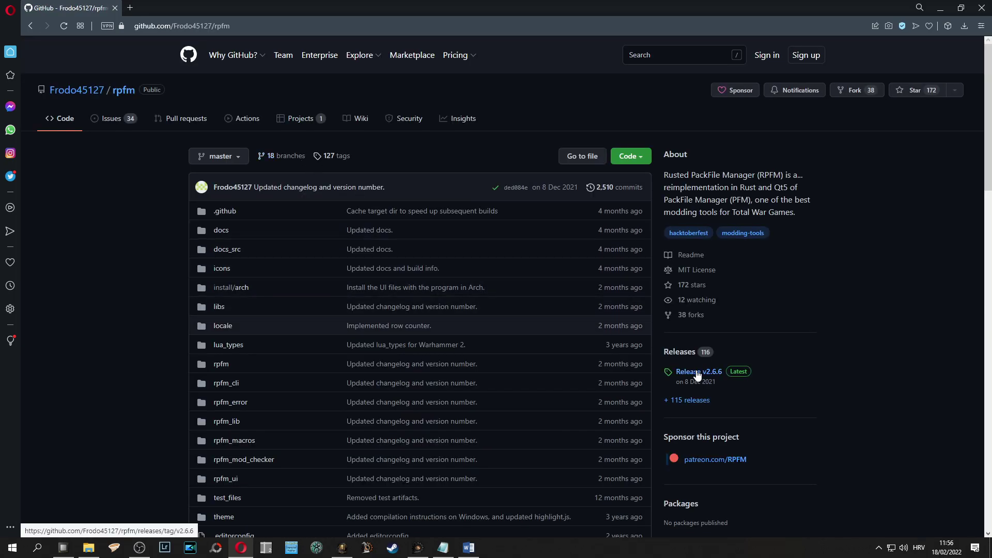
Download the Windows archive rpfm-v2.6.6-x86_64-pc-windows-msvc.zip from the assets of Release v2.6.6
left_click(698, 372)
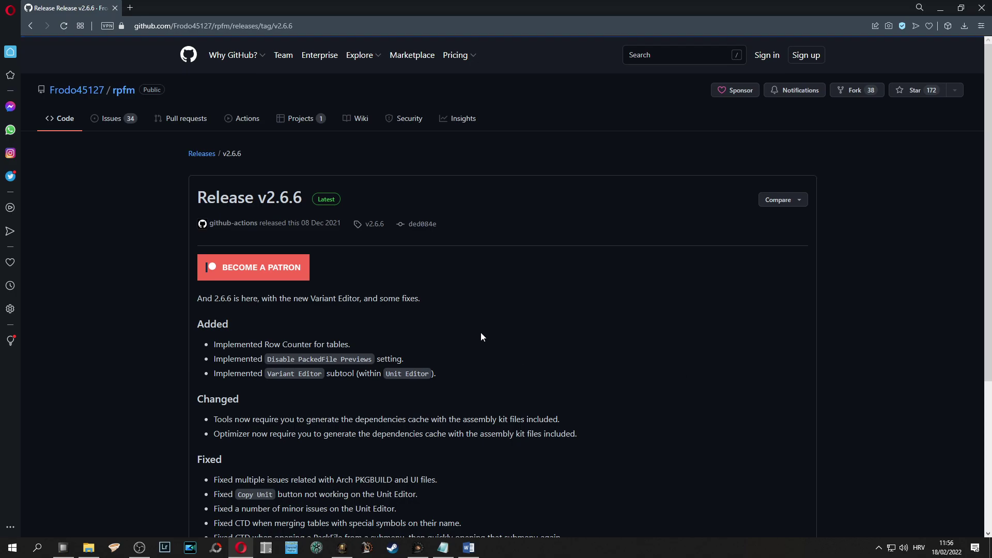
scroll(514, 300, "down", 4)
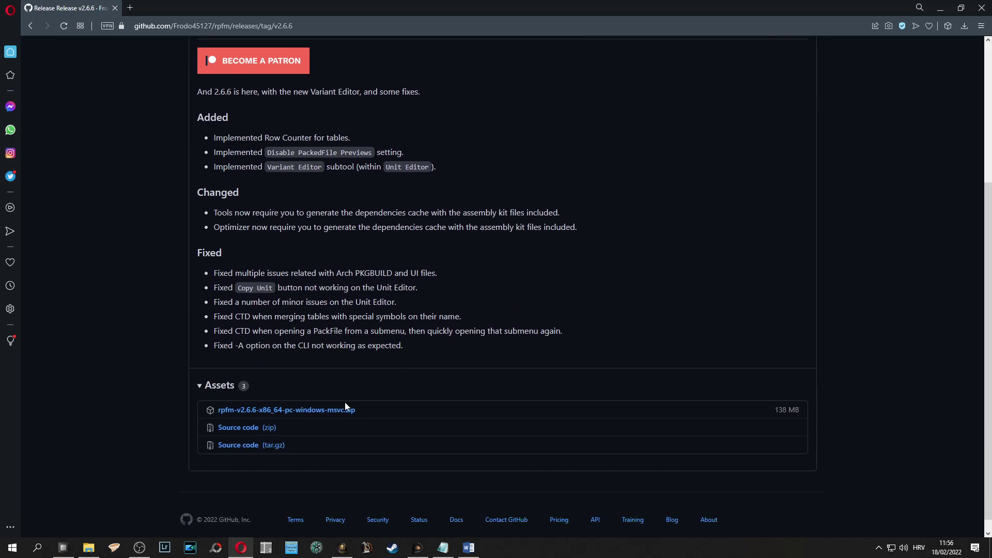
left_click(331, 411)
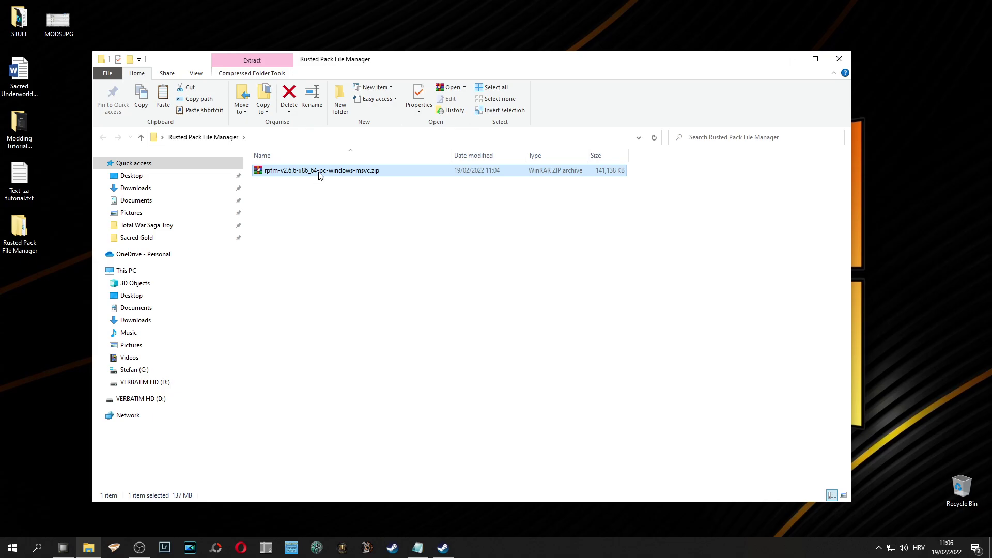
Extract the rpfm-v2.6.6 zip directly into the Rusted Pack File Manager folder and launch rpfm.exe
right_click(319, 171)
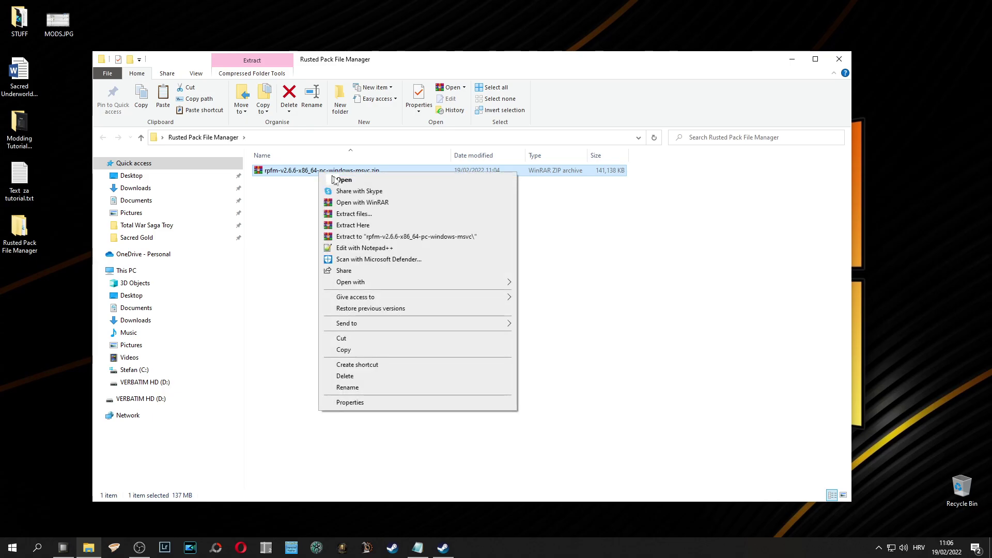
left_click(351, 226)
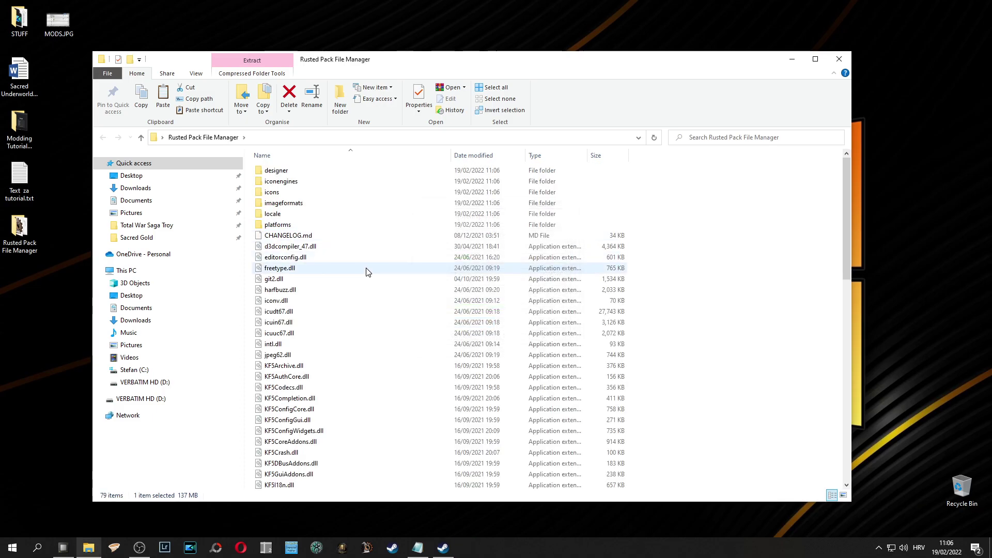
left_click_drag(846, 252, 848, 465)
left_click(293, 355)
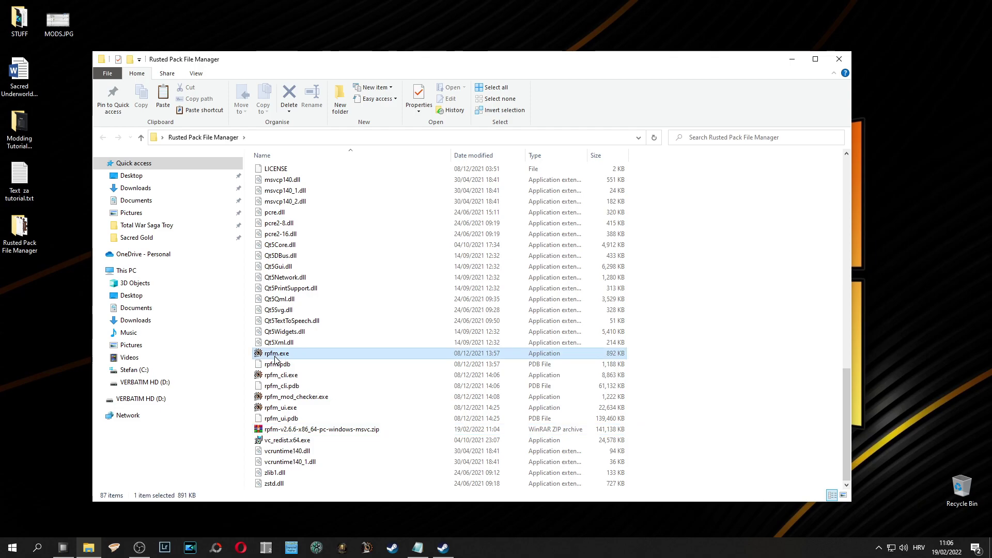
double_click(283, 355)
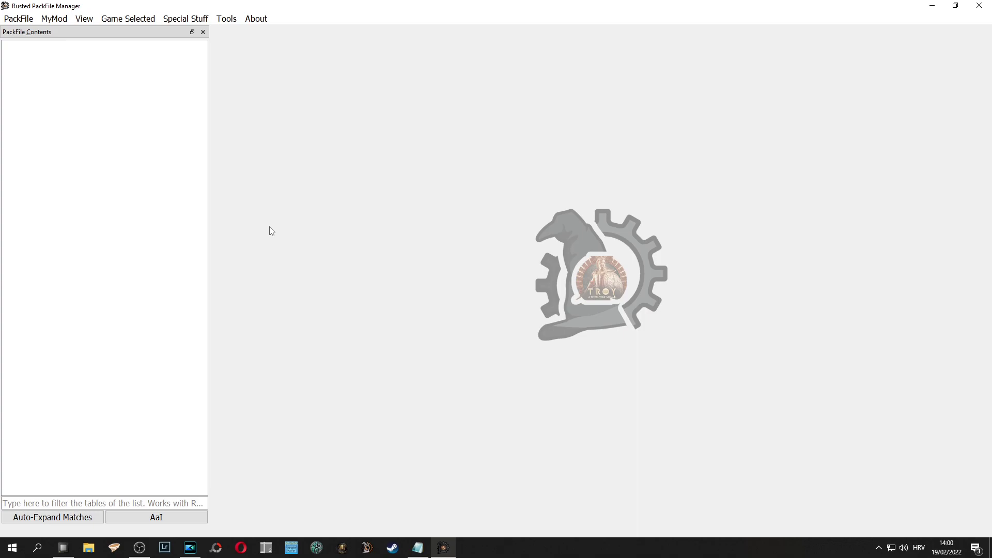
Enable the Use Dark Theme option in the preferences and save them
left_click(22, 20)
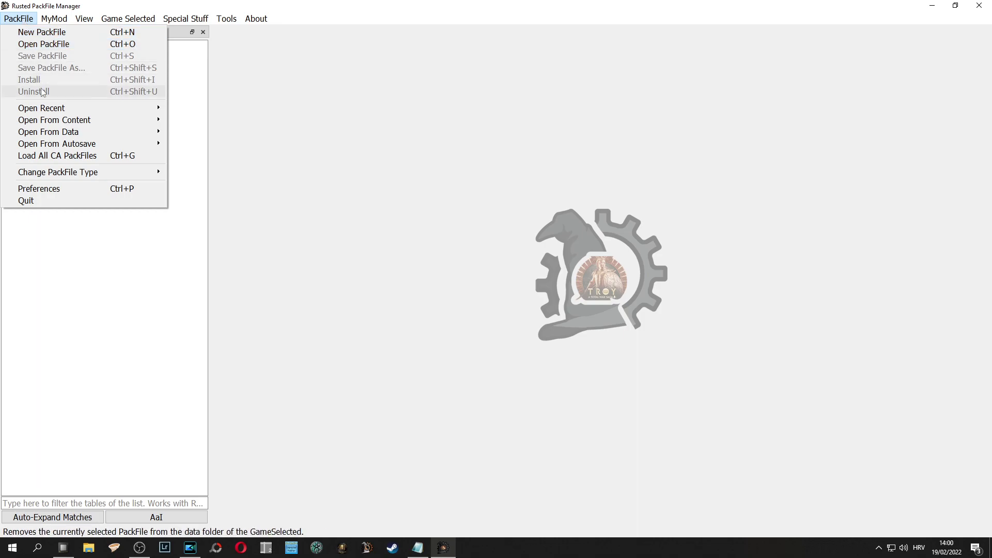
left_click(62, 189)
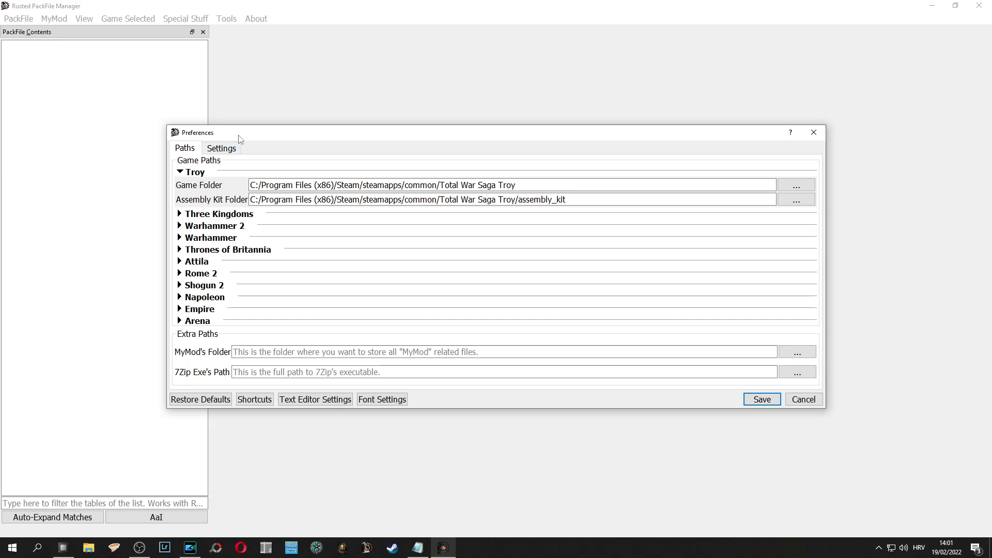
left_click(221, 149)
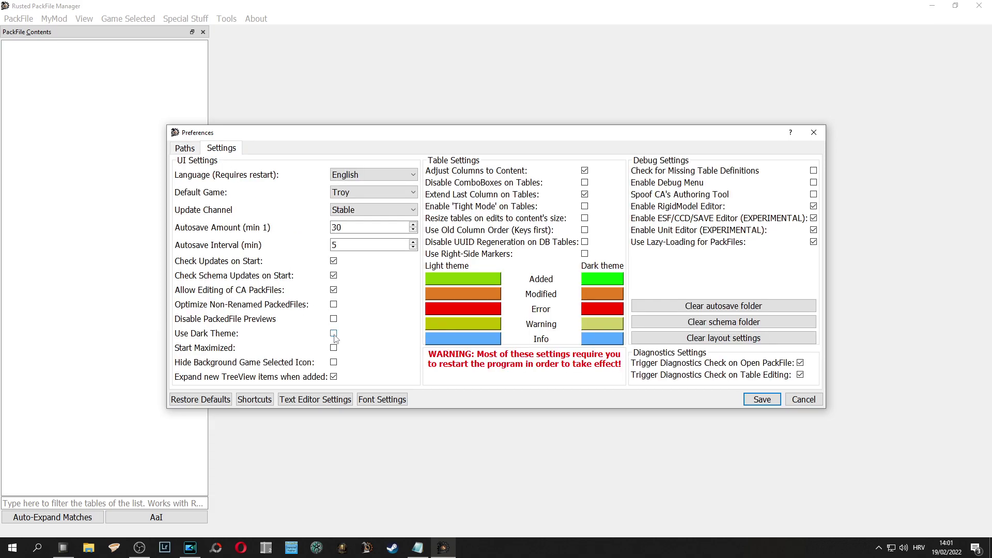
left_click(333, 334)
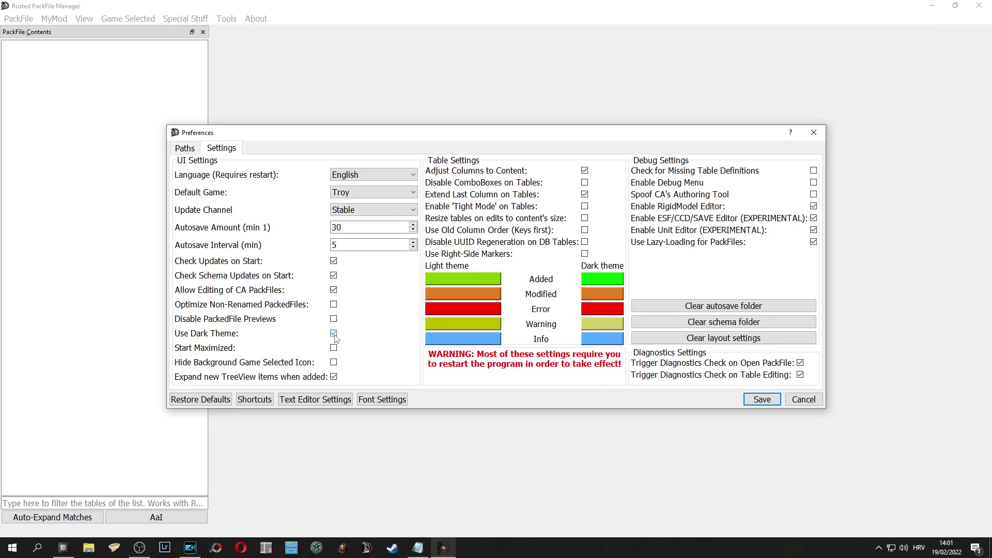
left_click(763, 400)
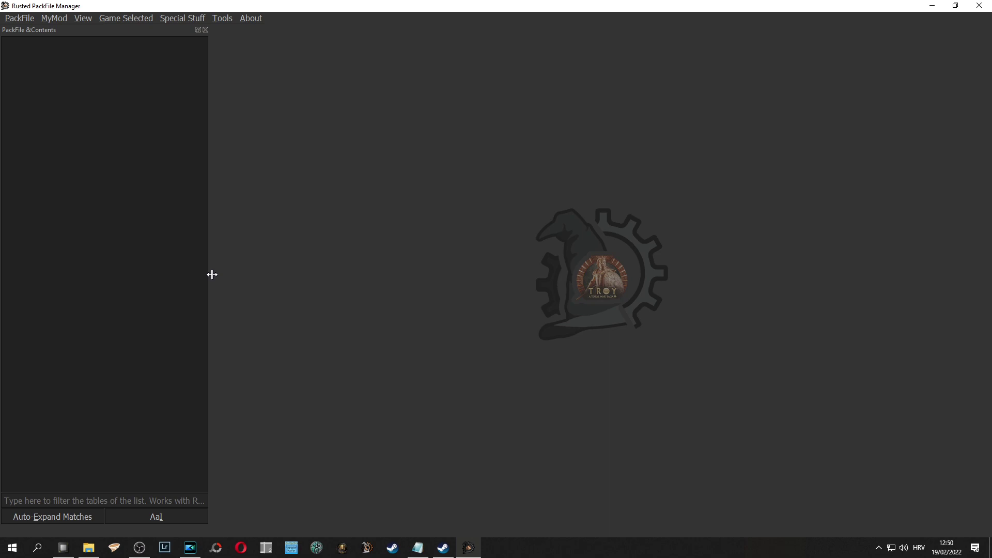
Set Troy as the selected game and slightly widen the PackFile contents area
left_click(132, 18)
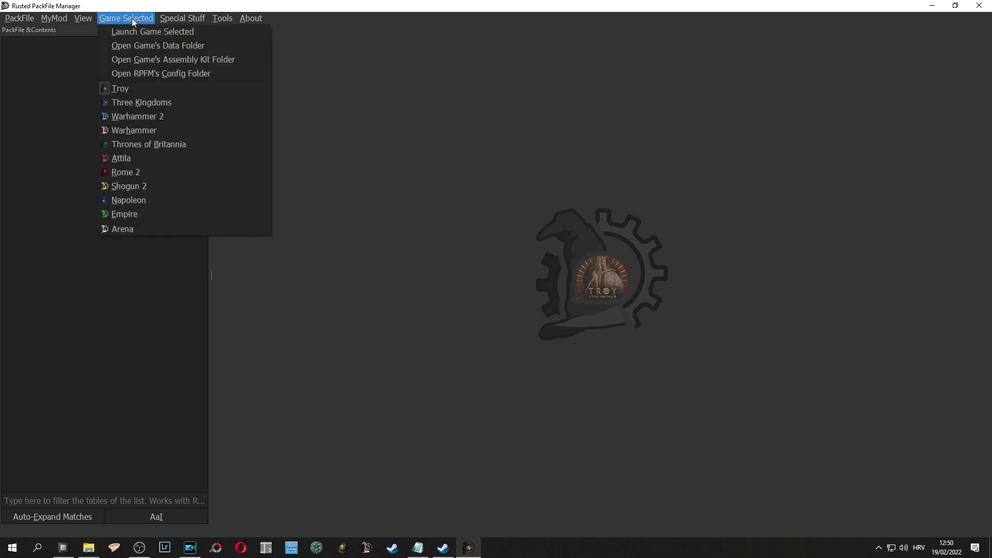
left_click(158, 91)
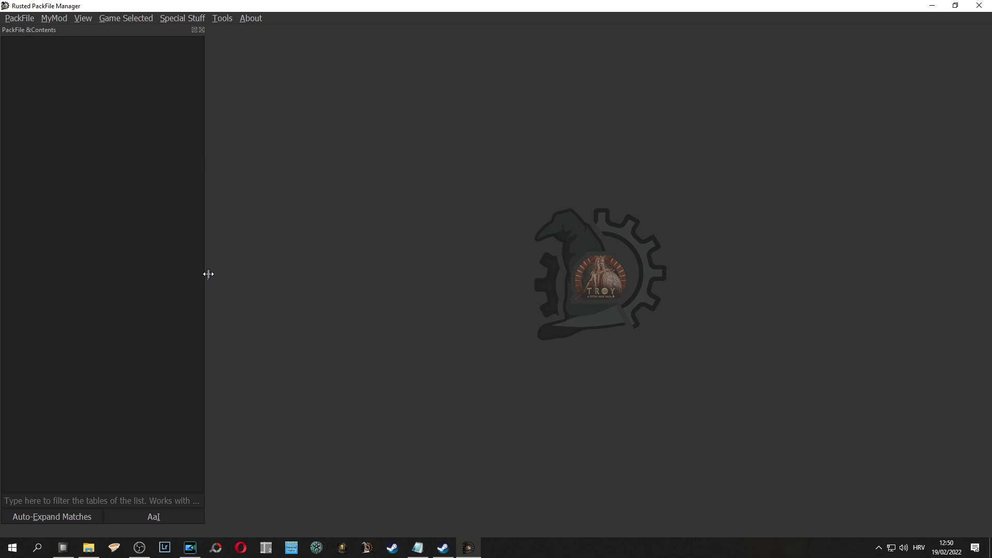
left_click_drag(208, 274, 212, 274)
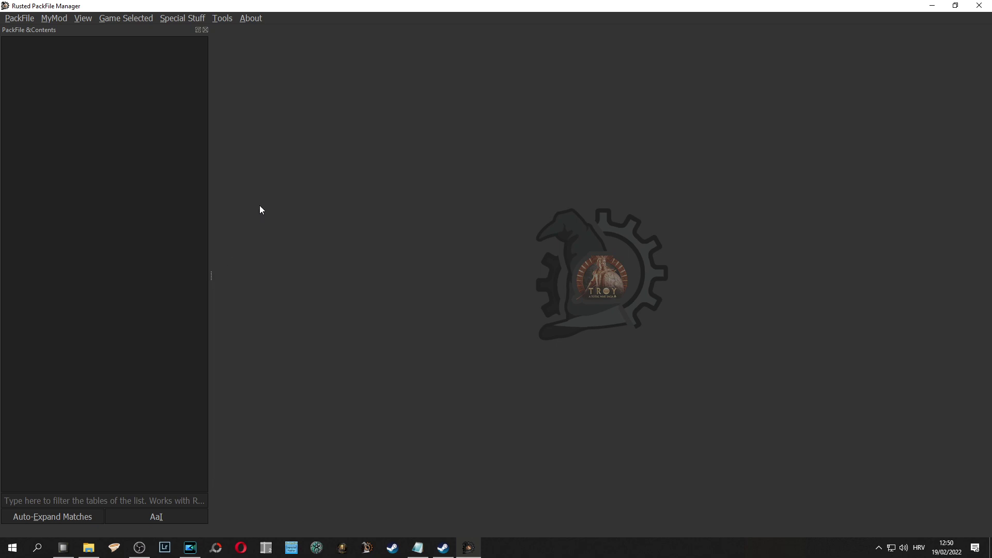
Create a new PackFile and select it in the contents tree
left_click(22, 21)
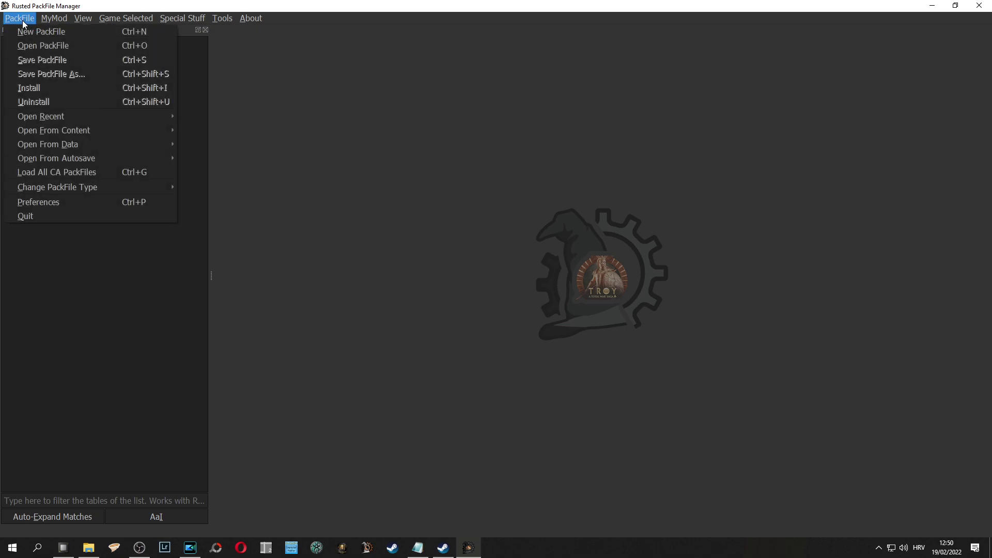
left_click(54, 33)
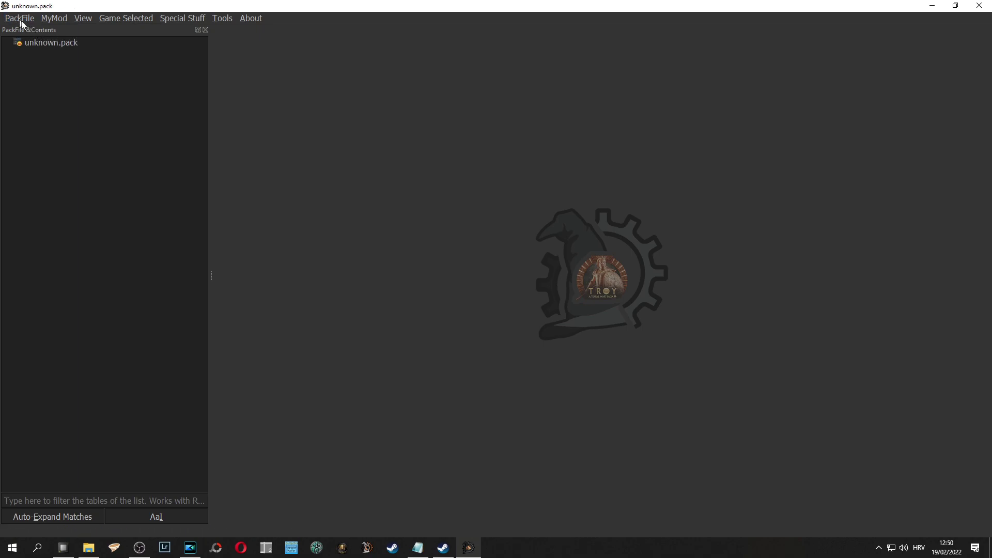
left_click(58, 42)
left_click(58, 43, "ctrl")
left_click(57, 43)
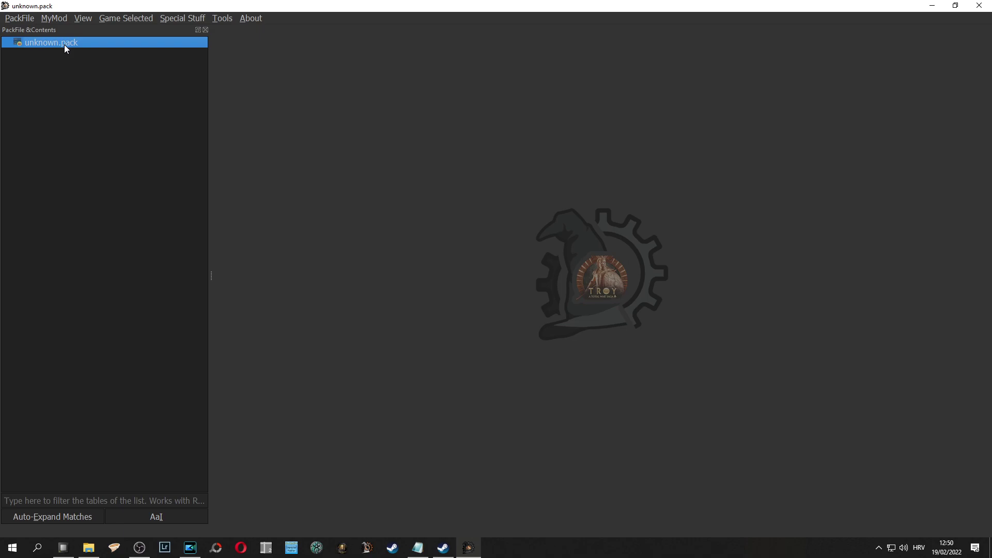
Open data_db.pack from the Total War Saga Troy data folder as the source PackFile to add content from
right_click(64, 45)
mouse_move(103, 52)
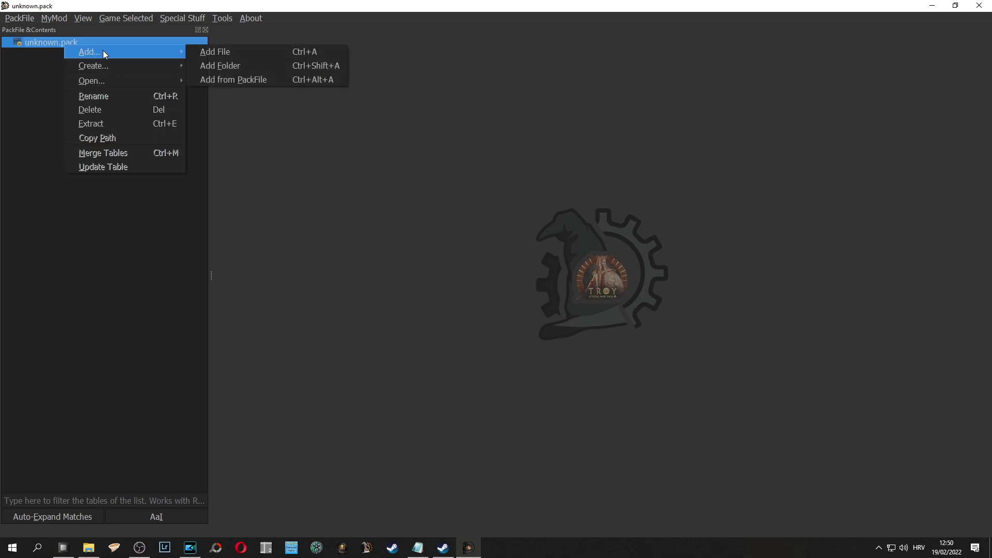
left_click(246, 81)
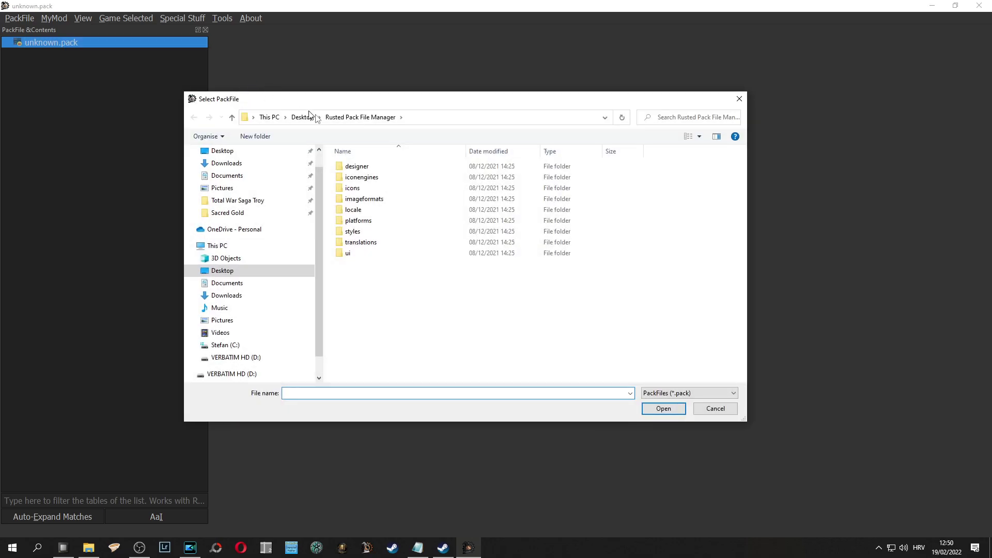
left_click(250, 206)
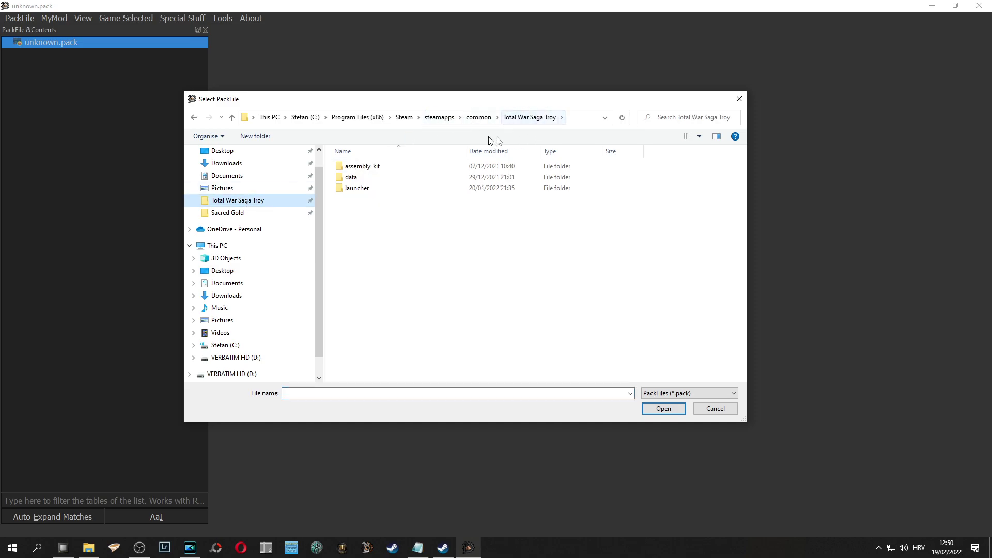
double_click(361, 179)
scroll(408, 237, "down", 2)
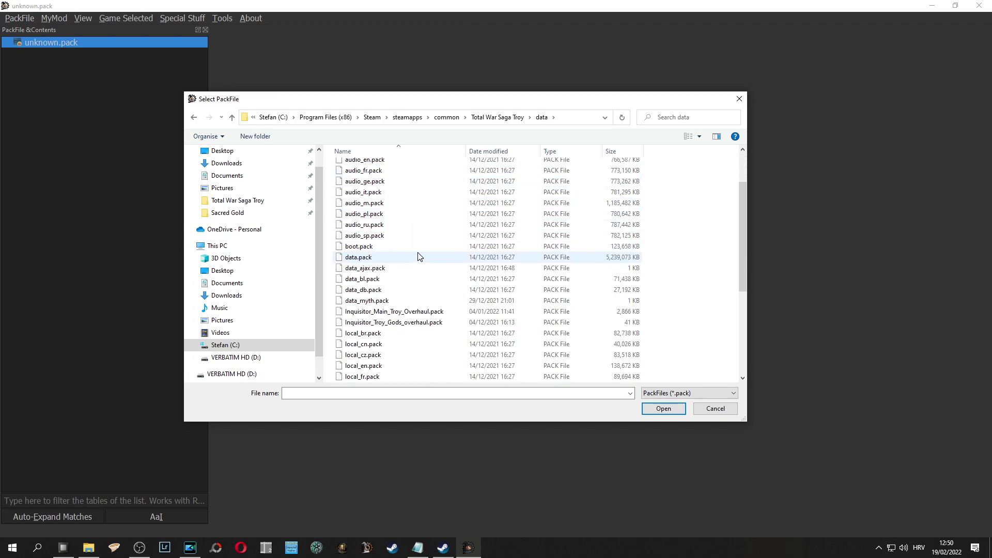
left_click(364, 290)
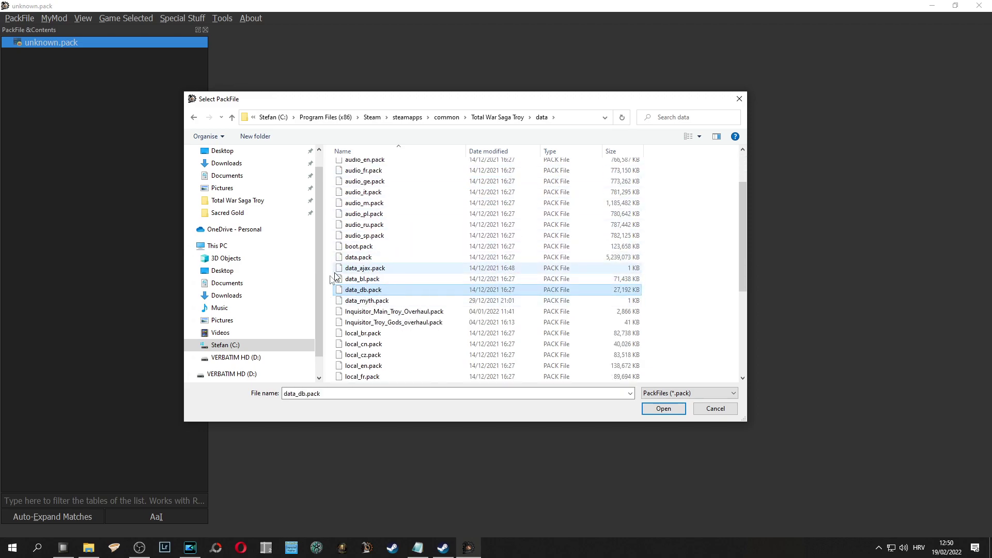
left_click(653, 409)
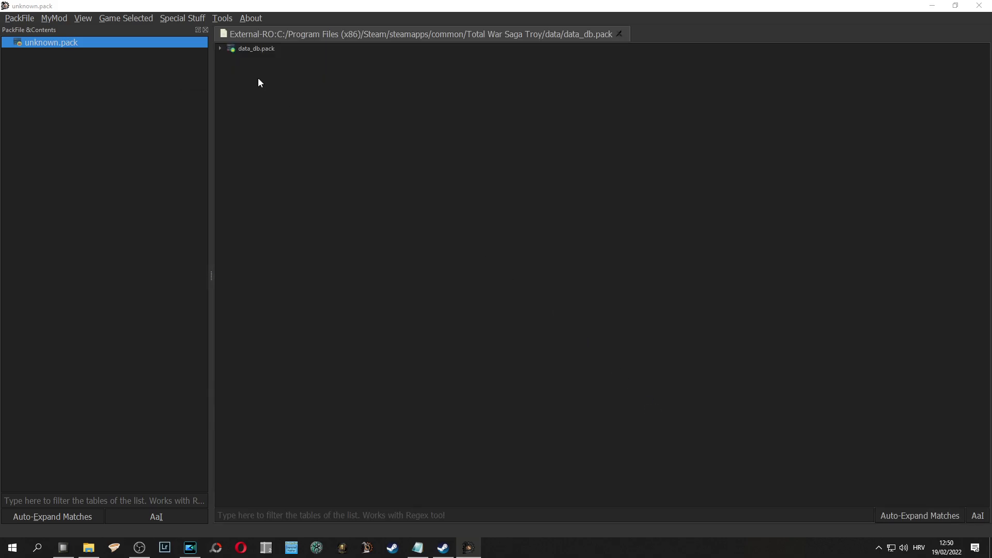
Expand the db folder of data_db.pack, filter it by "main" and add main_units_tables to the new PackFile
left_click(221, 48)
left_click(231, 58)
left_click(253, 515)
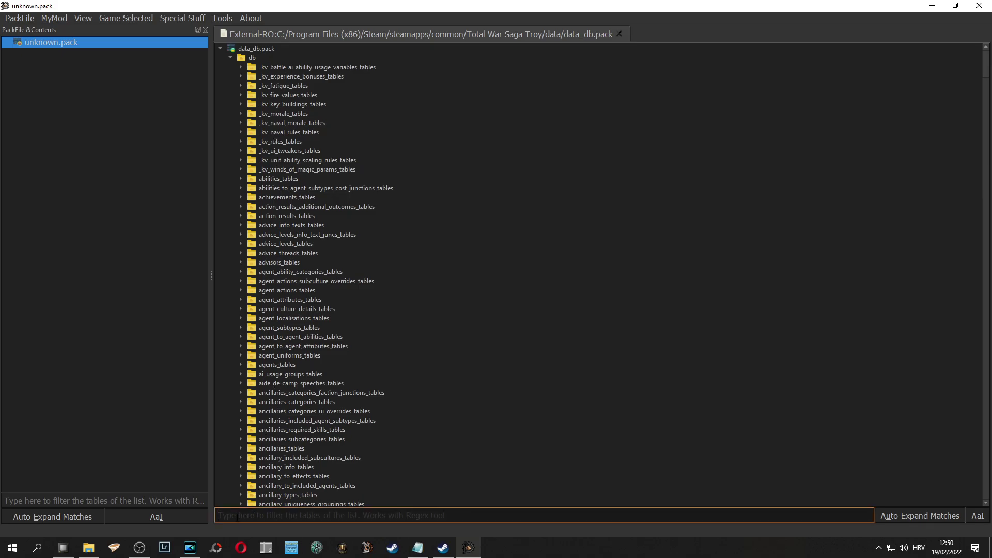
type("main")
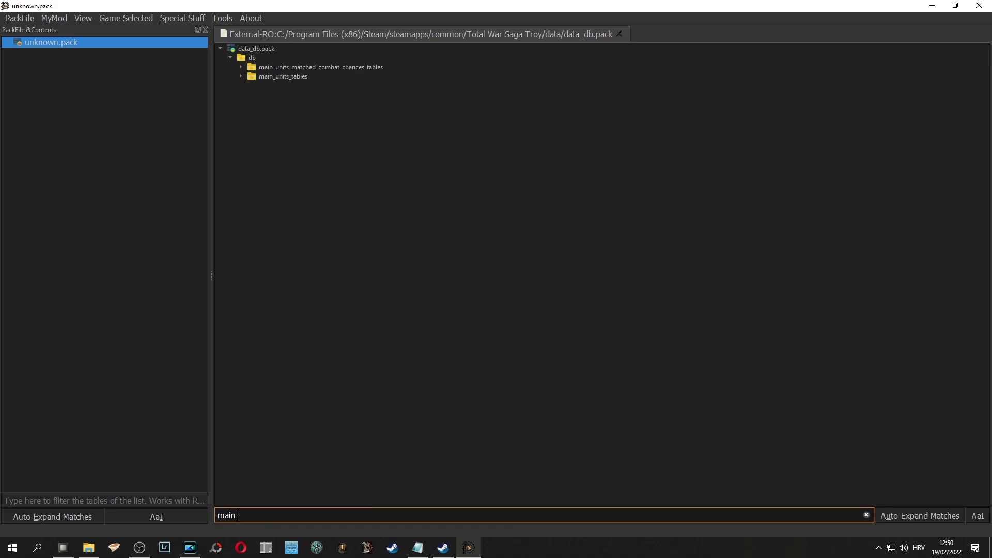
left_click(274, 77)
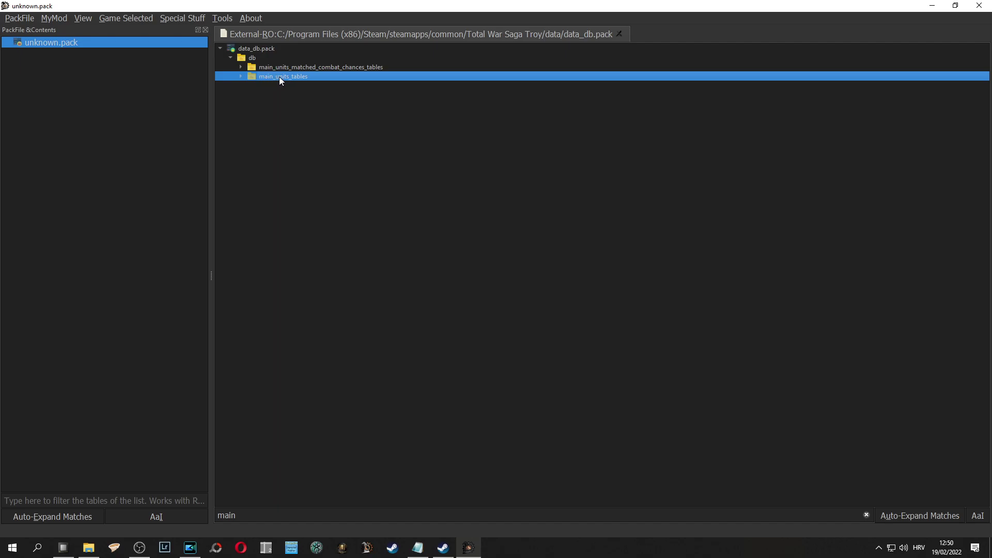
double_click(277, 77)
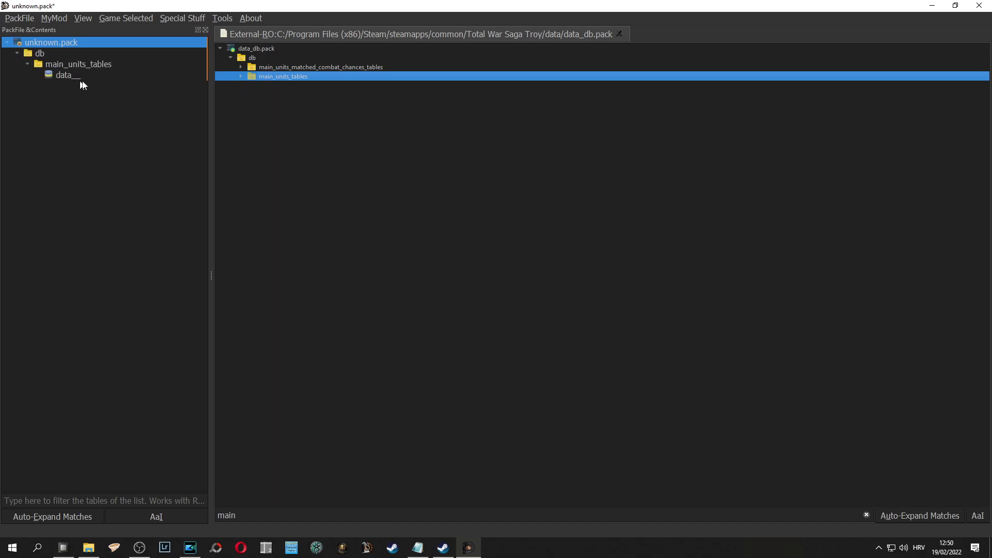
Filter the source tables by "land", add land_units_tables to the new PackFile and close data_db.pack
double_click(233, 515)
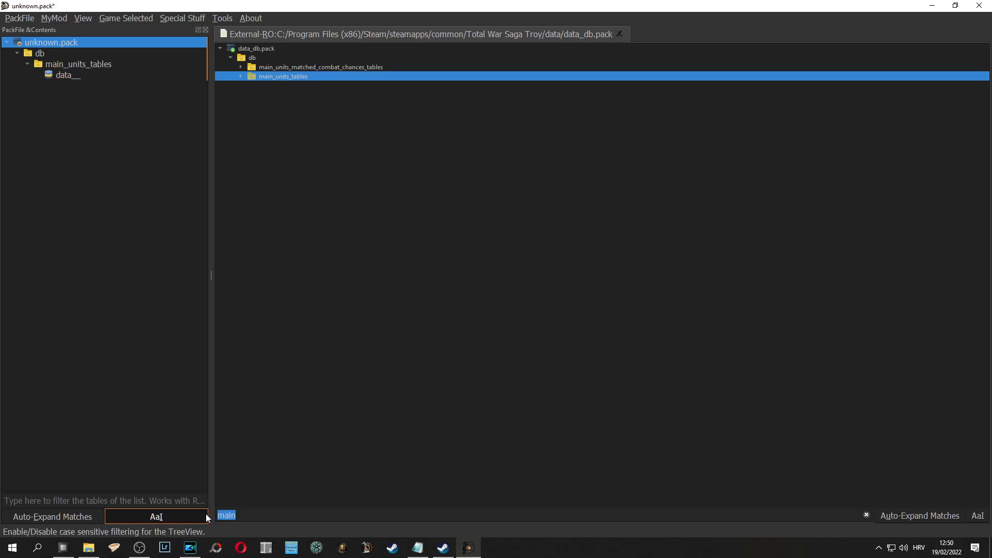
type("land")
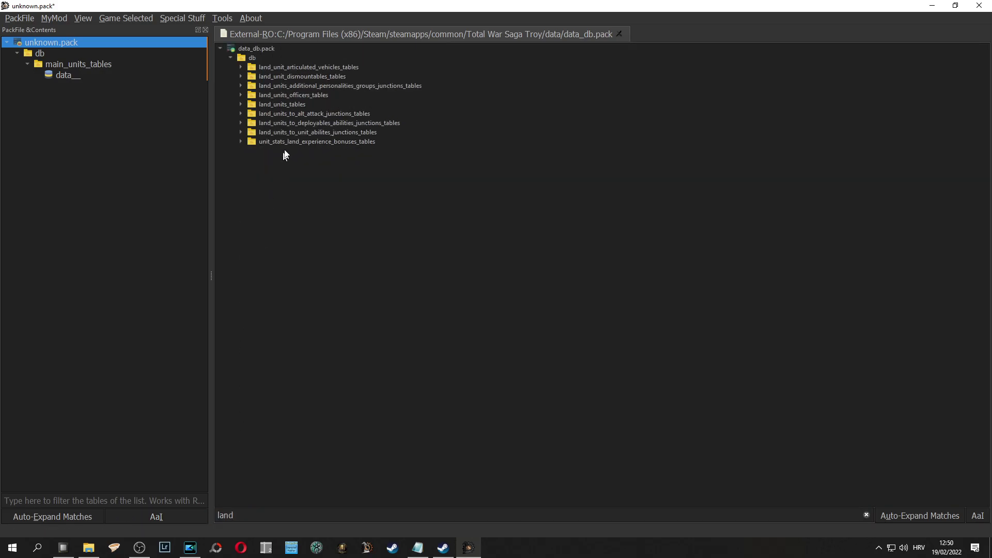
left_click(298, 105)
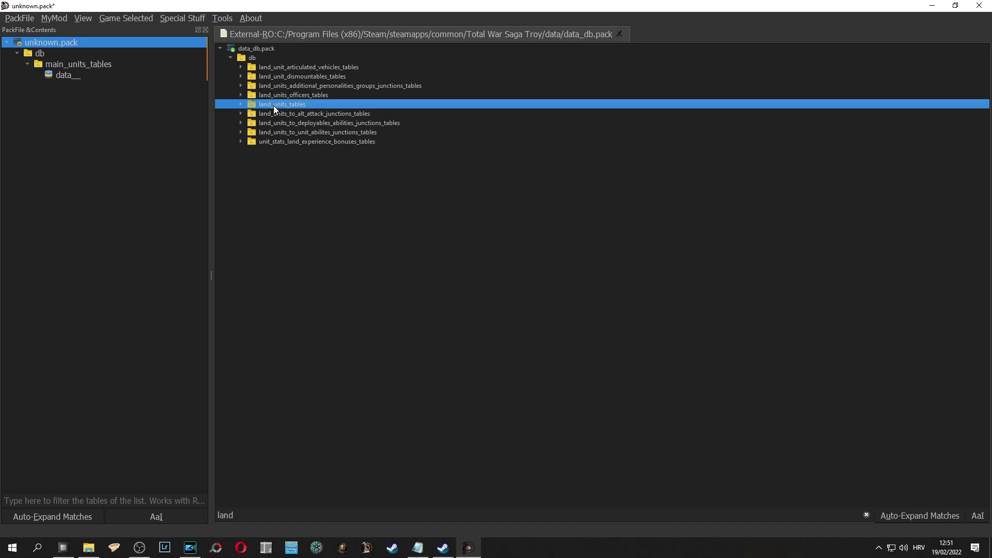
double_click(274, 104)
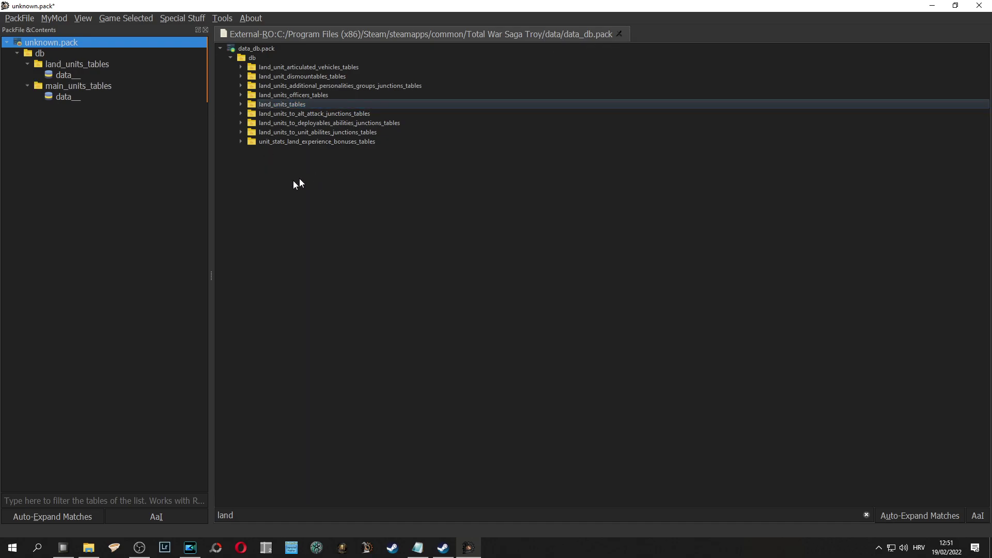
left_click(620, 35)
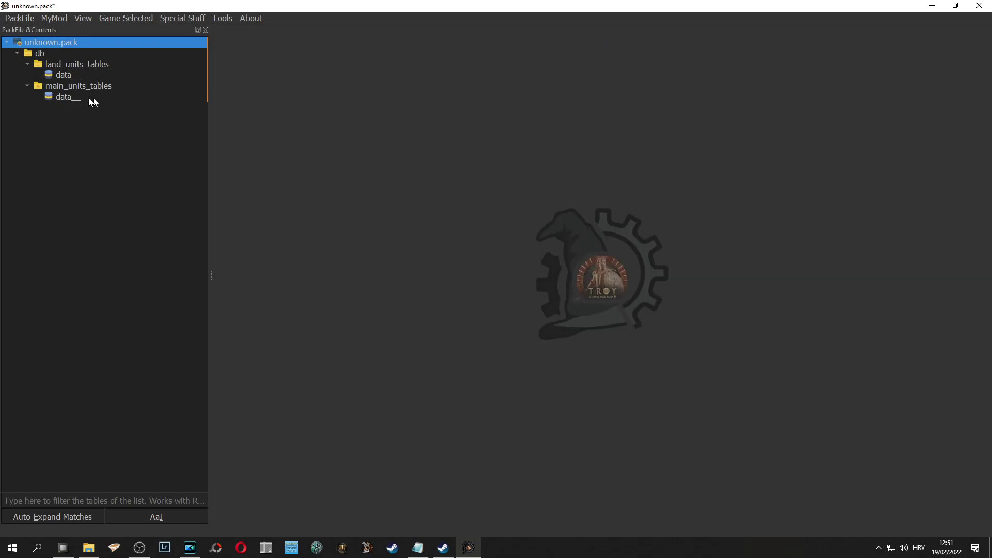
Start a new DB file in the land_units_tables folder, filter the table types by "land_units" and choose land_units_tables
left_click(87, 66)
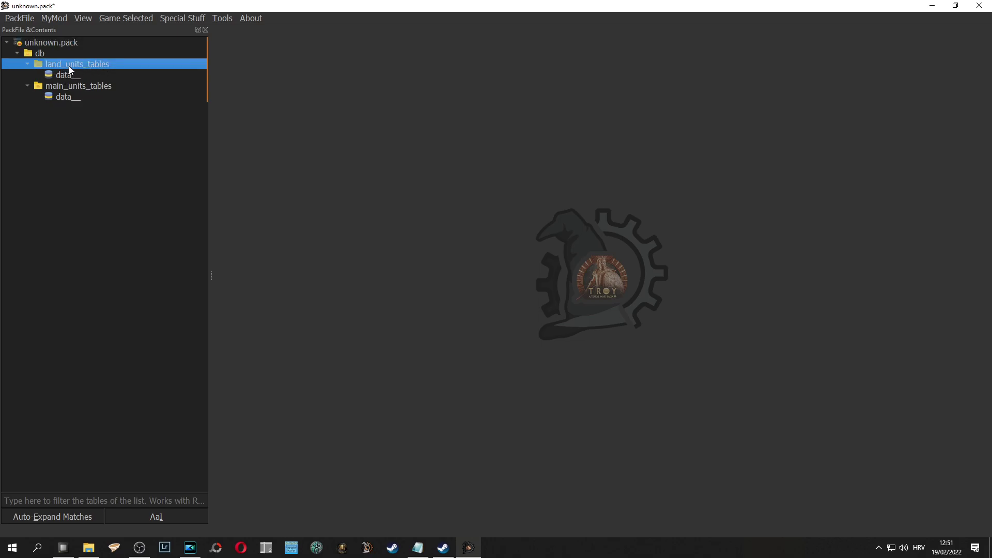
right_click(105, 63)
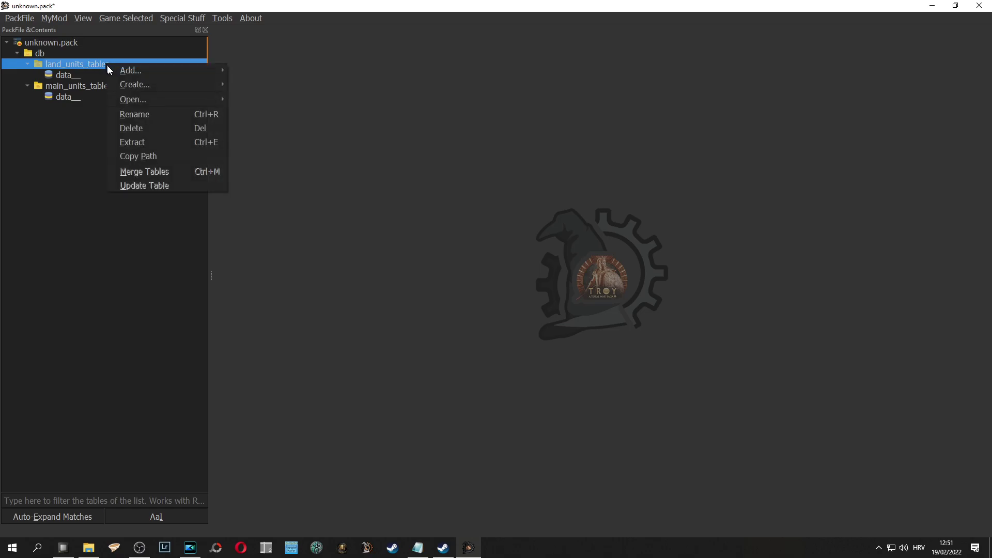
mouse_move(137, 84)
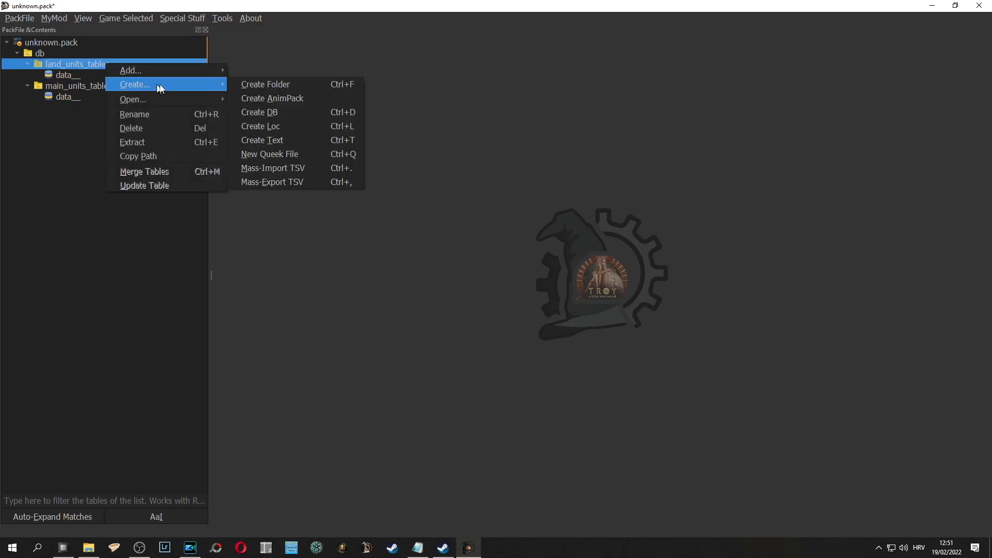
left_click(261, 111)
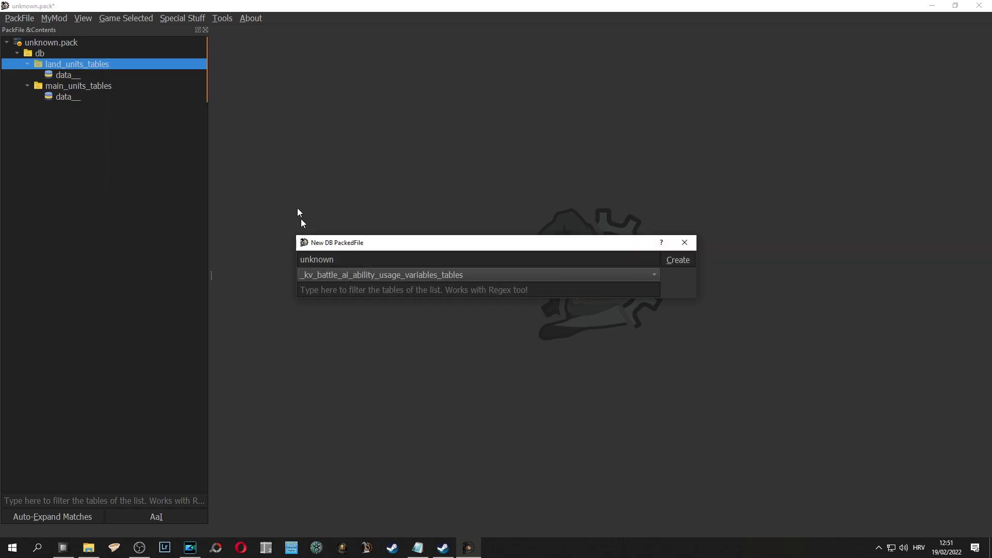
type("lan")
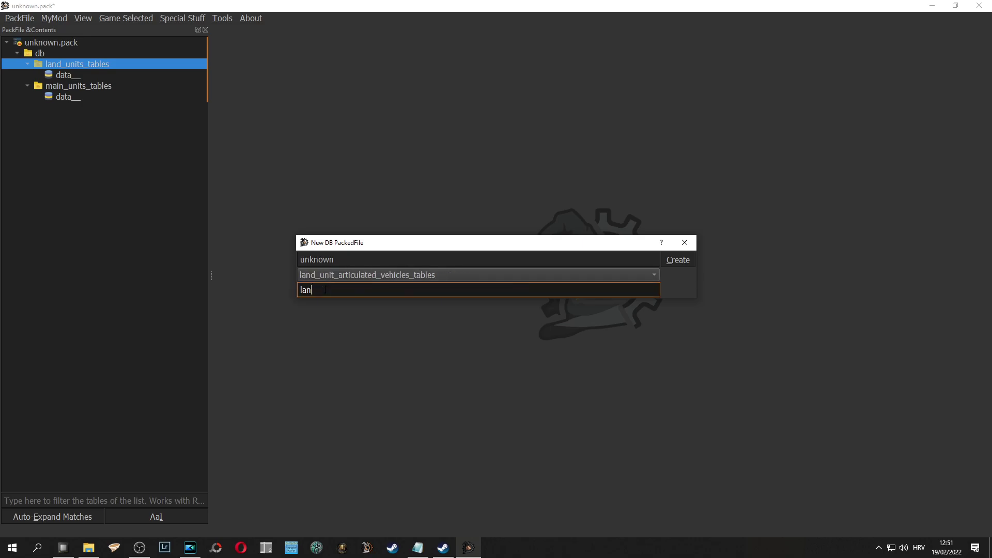
type("d_units")
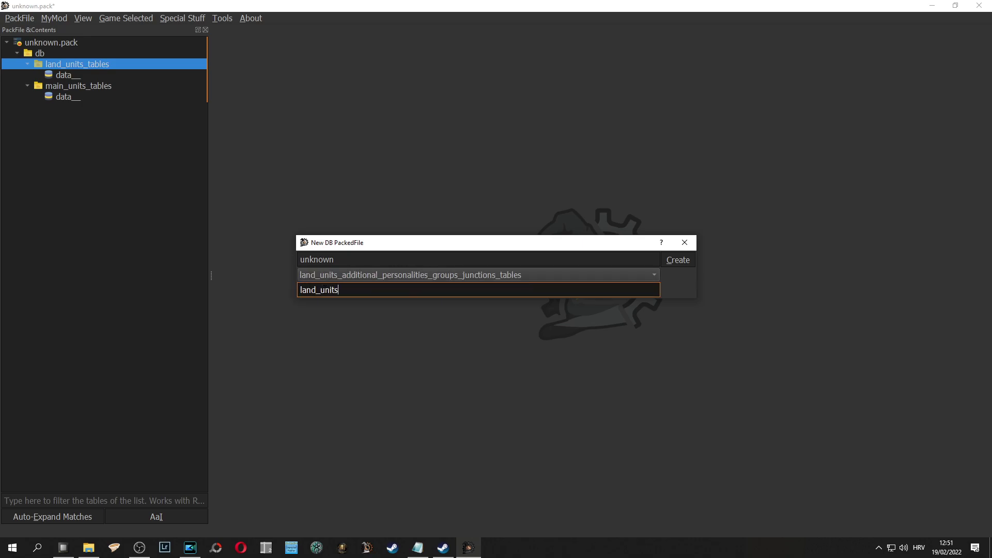
left_click(343, 280)
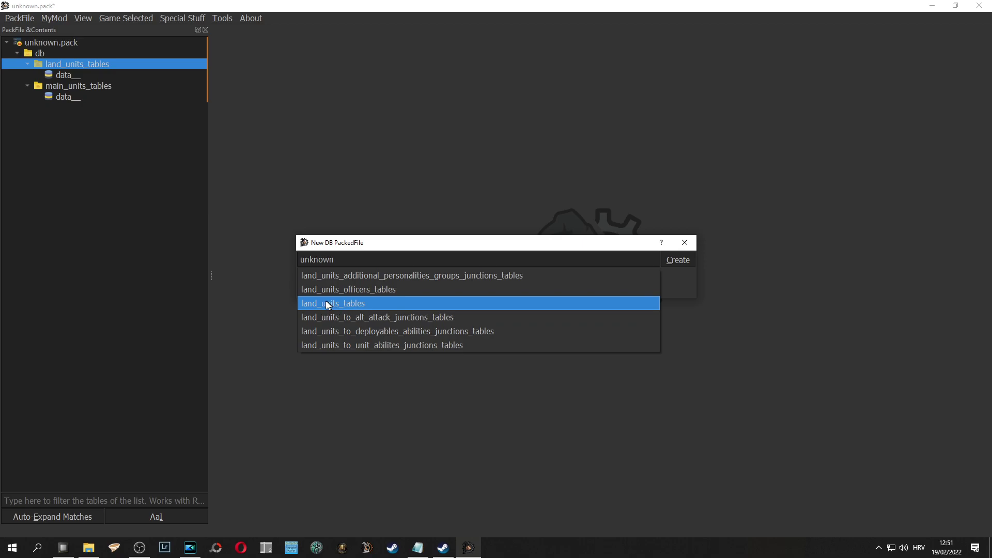
left_click(354, 305)
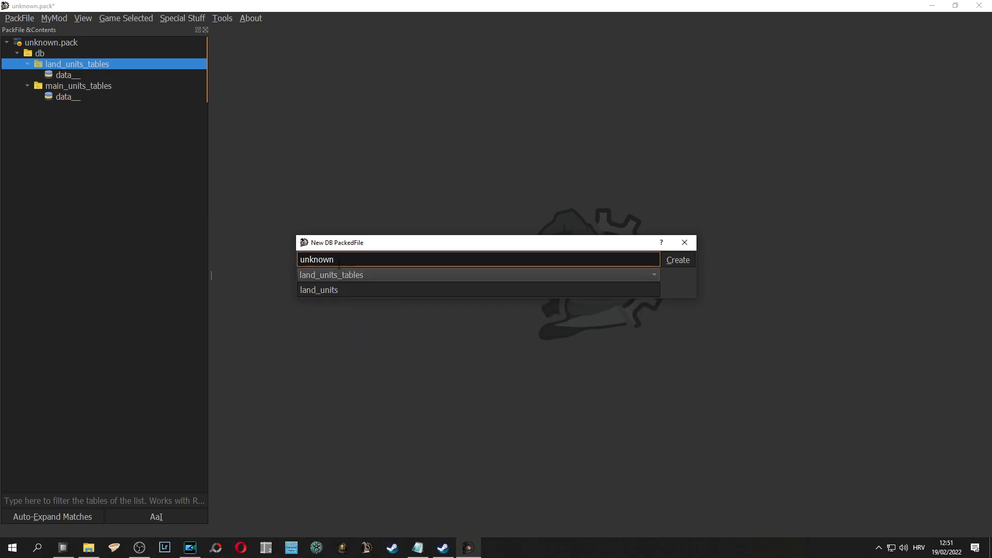
Name the new DB file my_mod_land_units and create it
double_click(349, 256)
type("my")
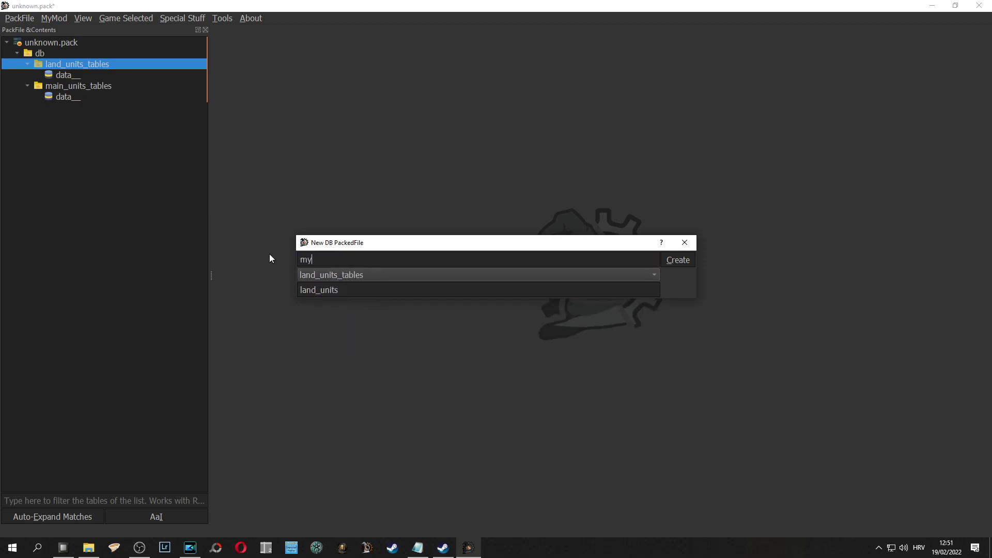
type("_mod_")
key("BackSpace")
type("_land_units")
left_click(685, 262)
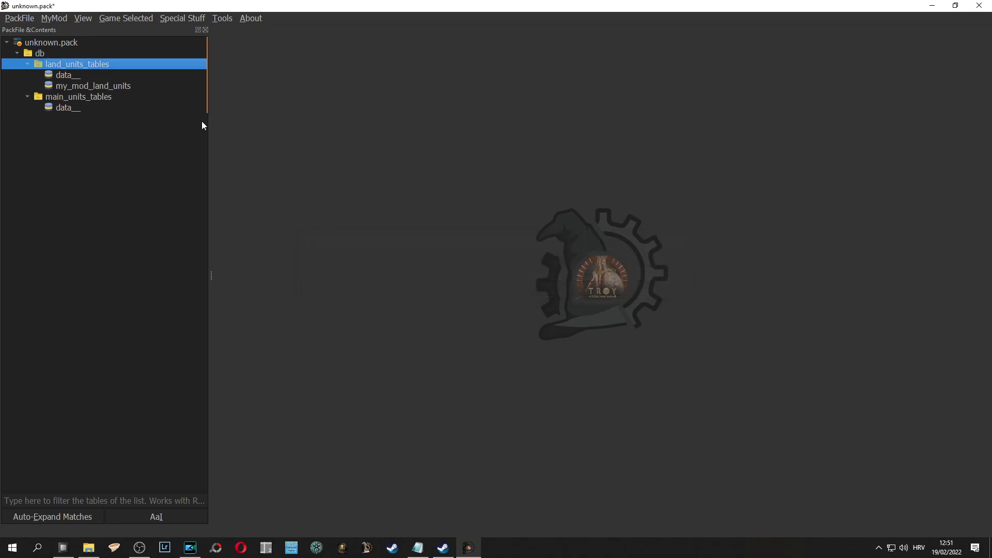
Start a new DB file in the main_units_tables folder, filter the table types by "main_units" and choose main_units_tables
left_click(90, 98)
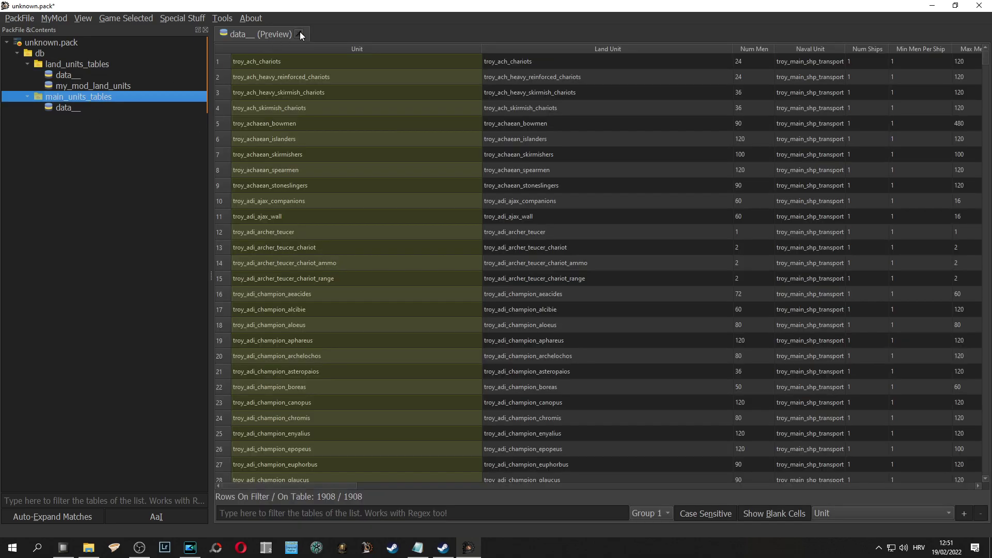
left_click(301, 34)
right_click(92, 96)
mouse_move(119, 104)
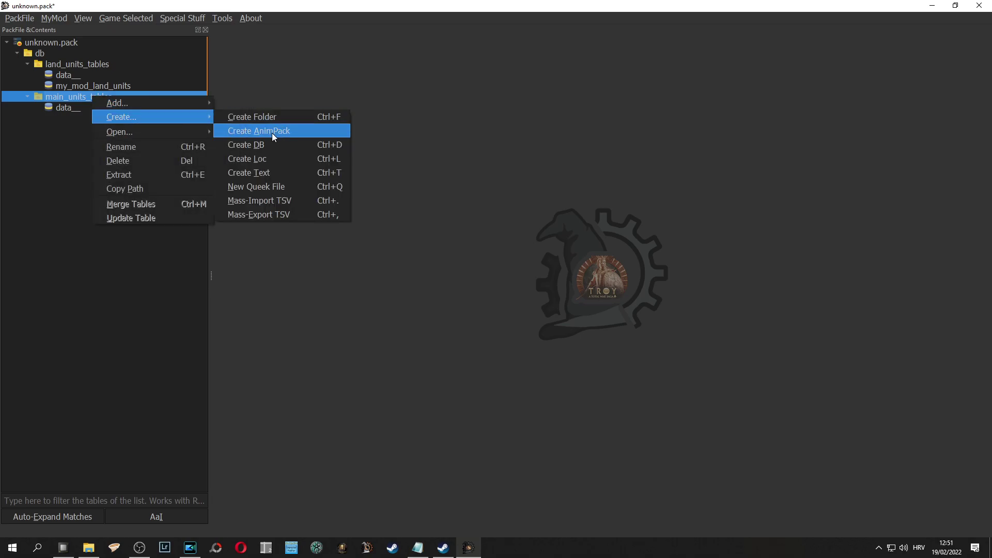
left_click(269, 145)
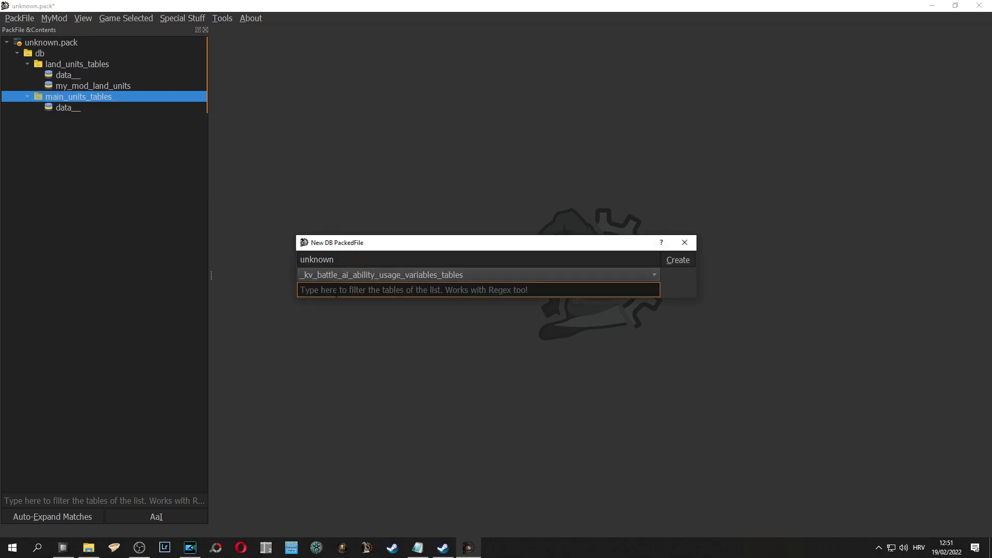
type("main_units")
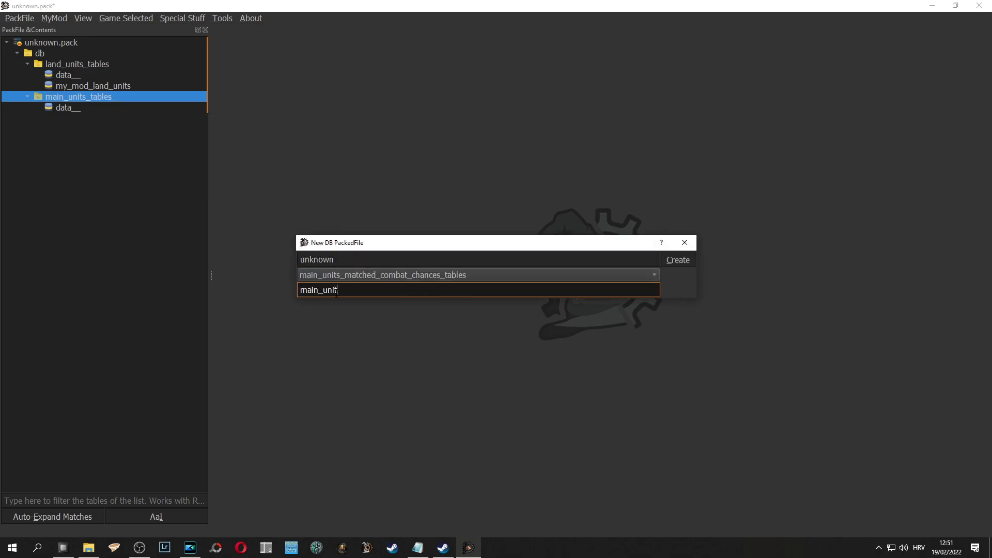
left_click(345, 276)
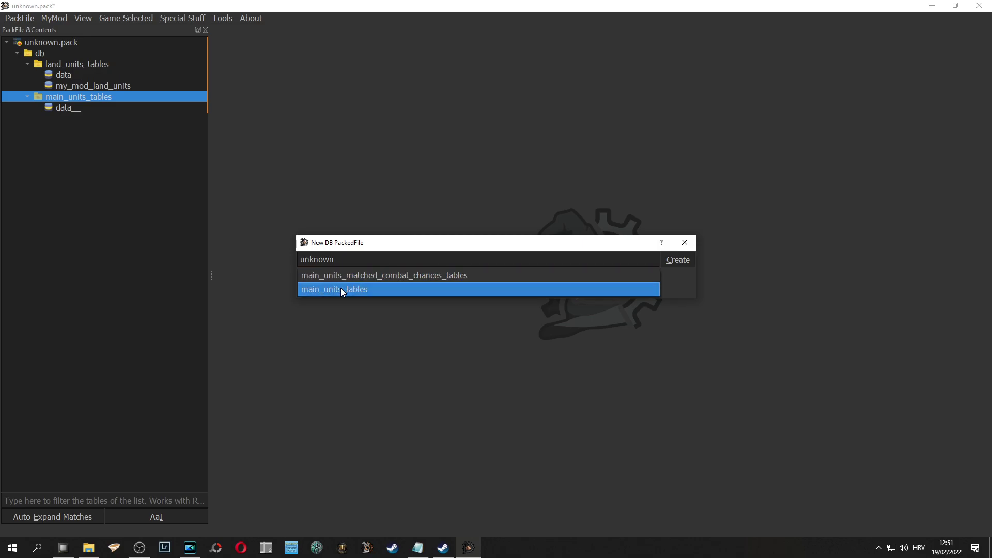
left_click(340, 288)
Name the new DB file my_mod_main_units and create it
key("shift+Tab")
type("my")
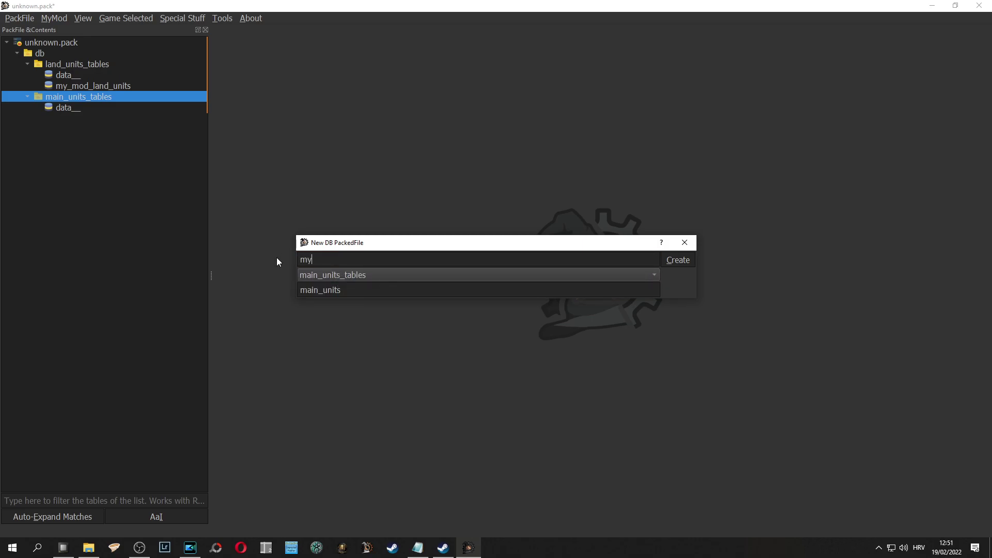
type("_mod_main_units")
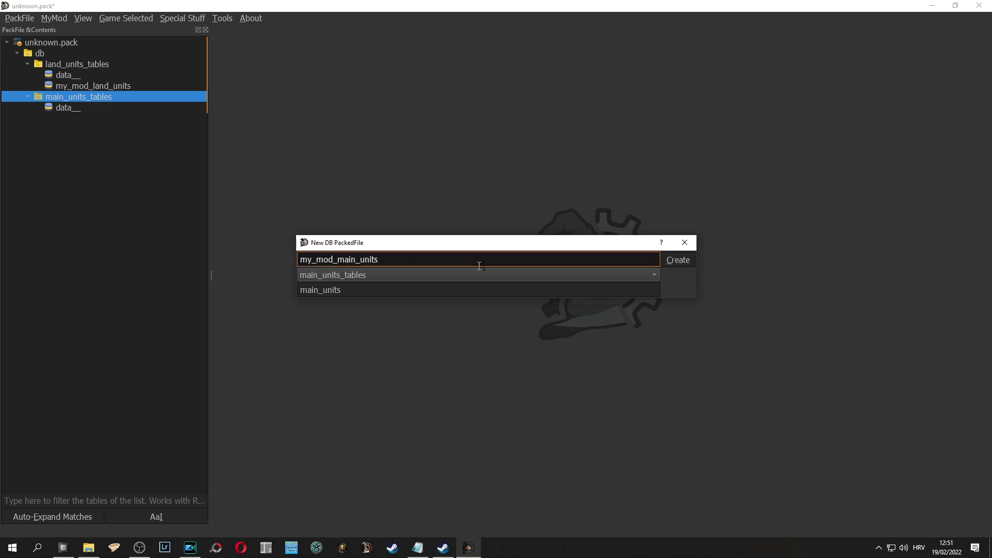
left_click(670, 262)
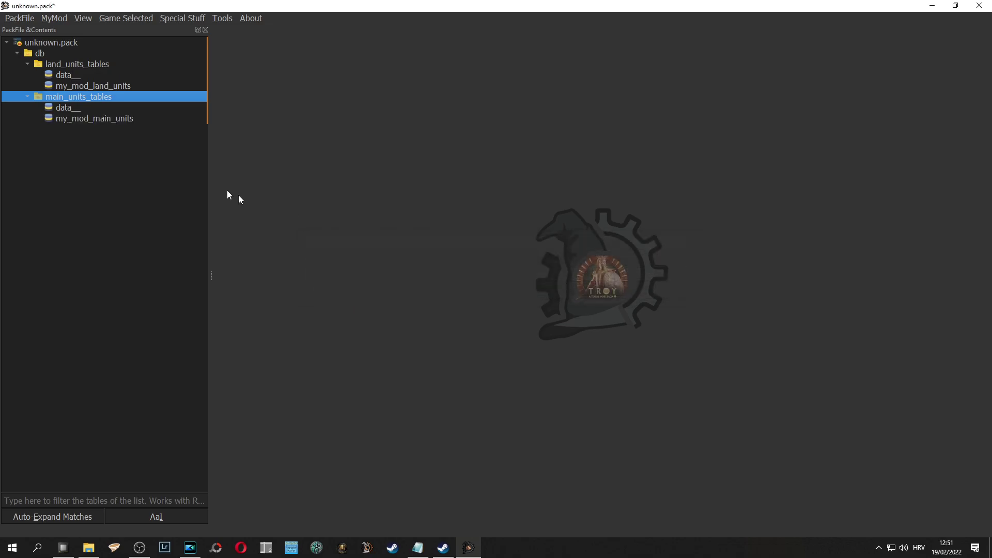
Open the my_mod_main_units table and add an empty row to it
left_click(91, 119)
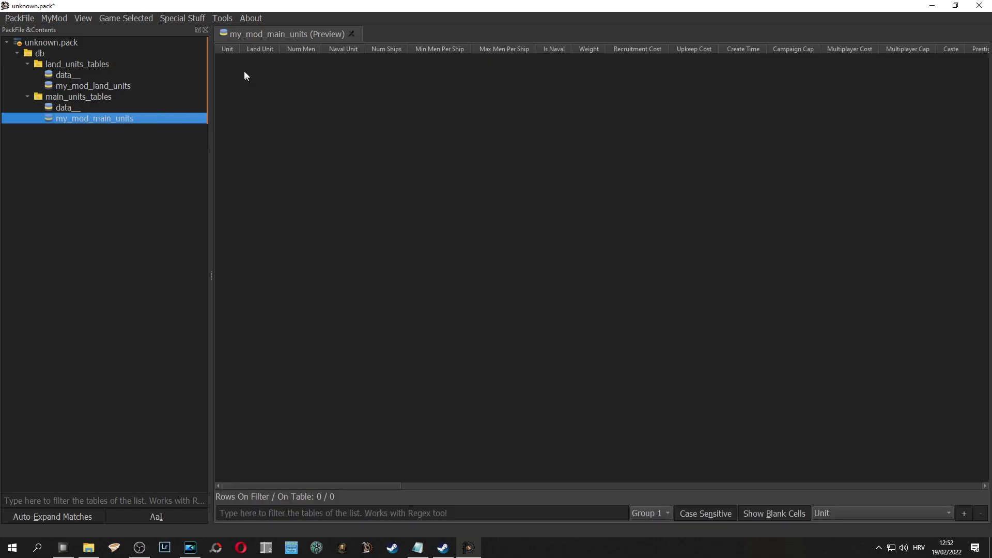
right_click(256, 103)
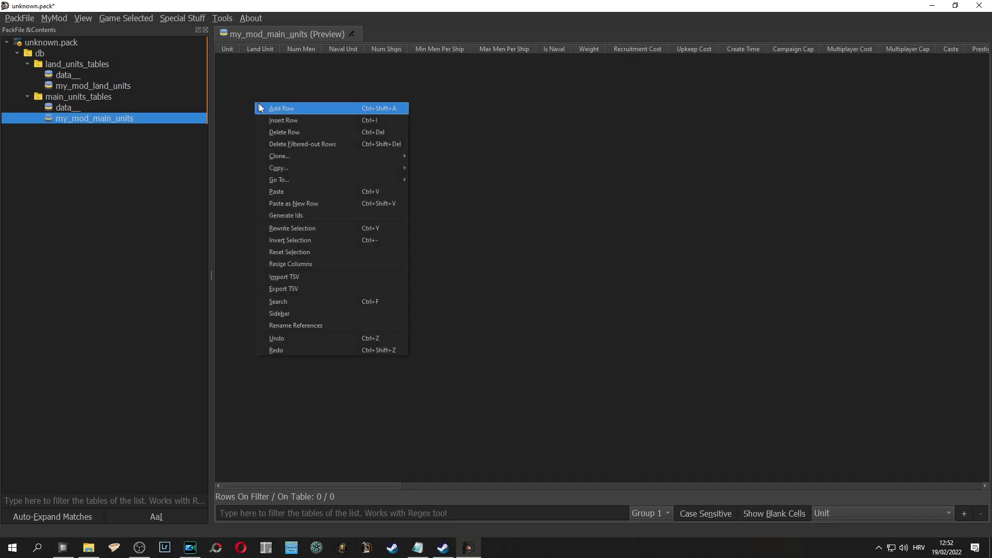
left_click(293, 110)
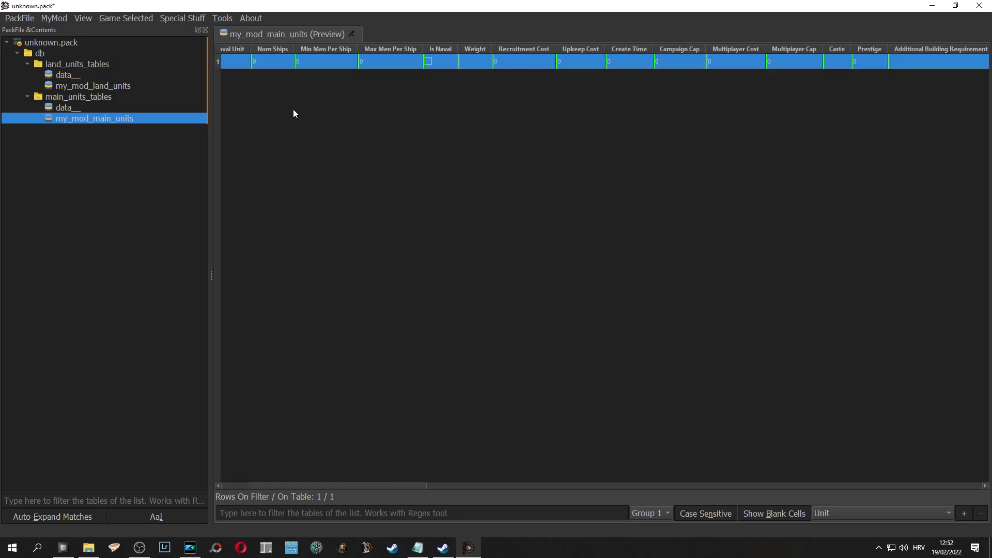
Open the my_mod_land_units table and add an empty row to it
left_click(120, 87)
right_click(242, 108)
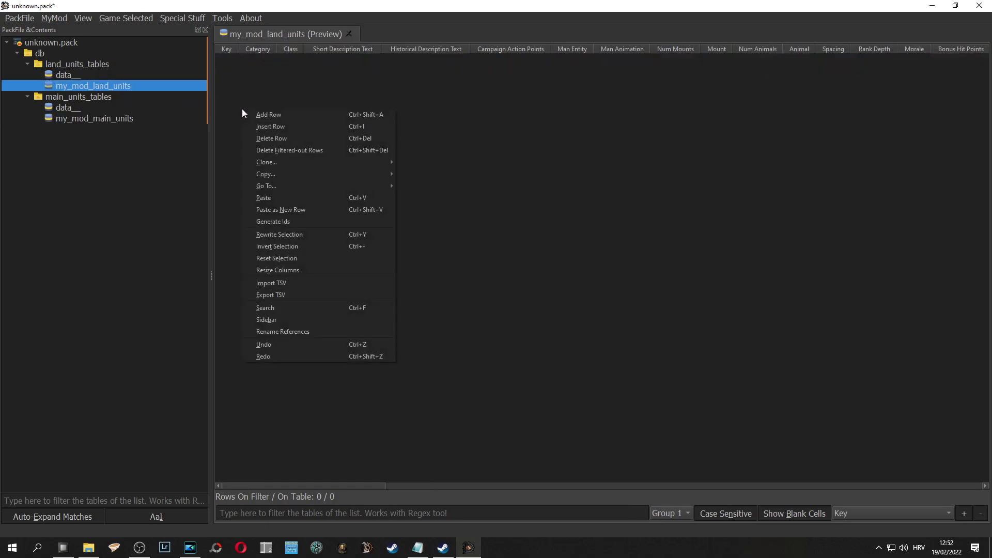
left_click(293, 115)
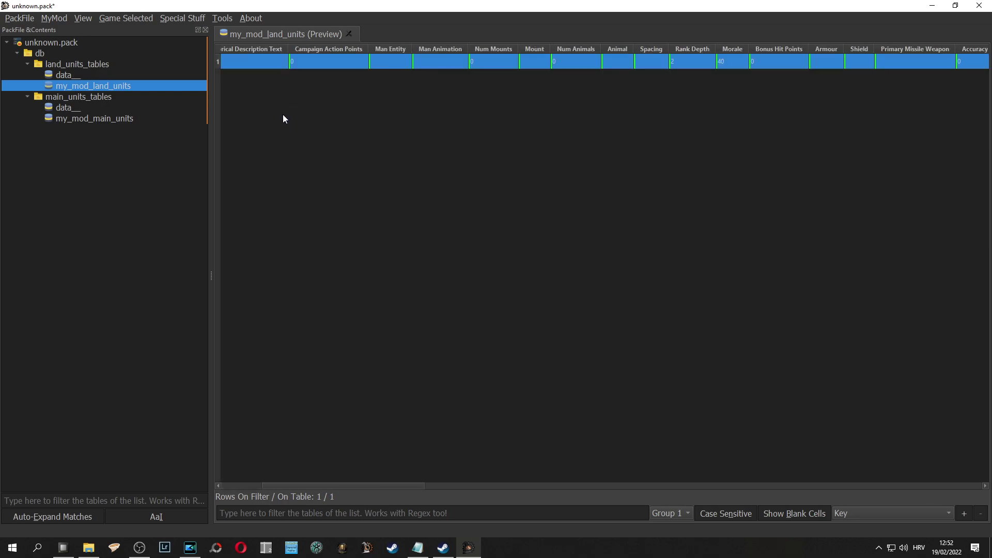
left_click(278, 146)
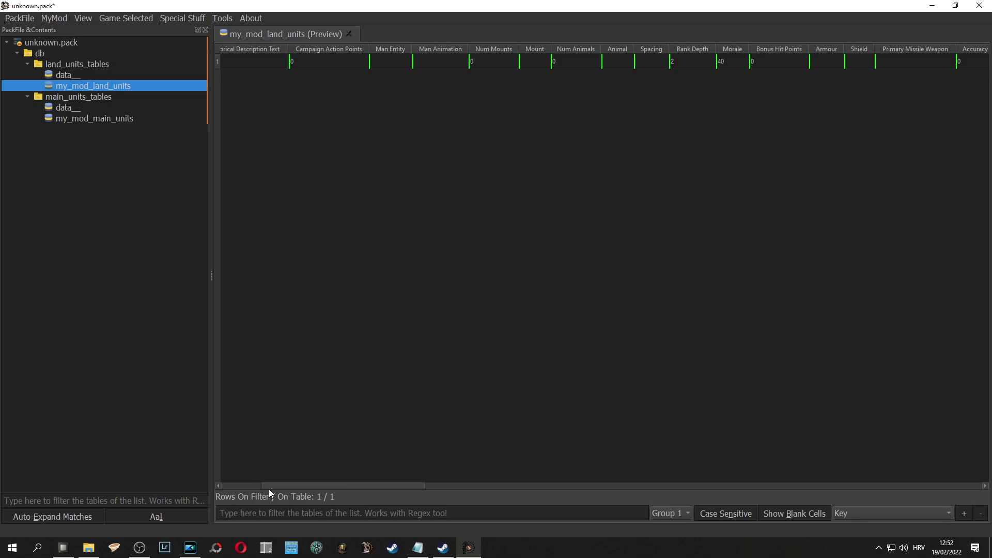
left_click_drag(269, 489, 219, 489)
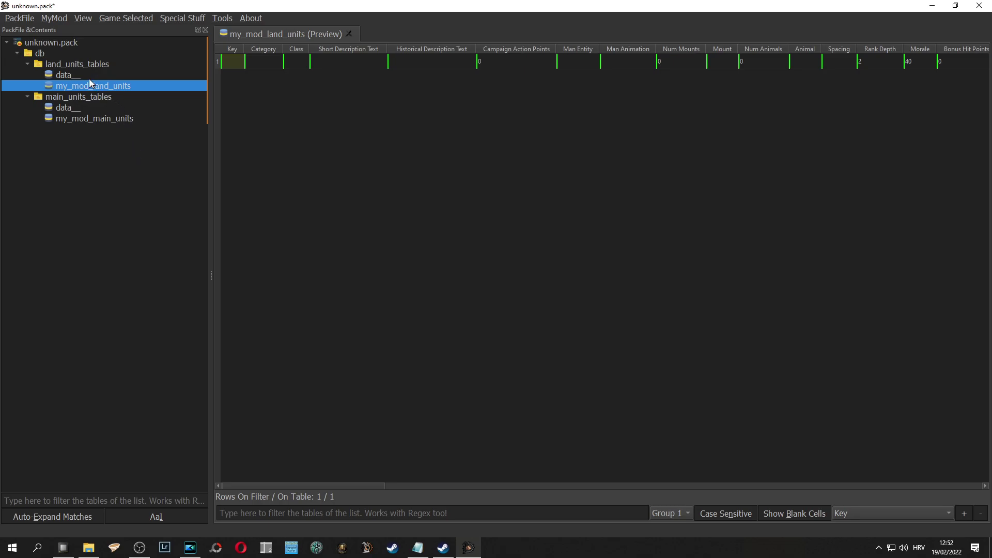
Open the data__ table of main_units_tables and filter its Unit column by "myrmi"
left_click(78, 111)
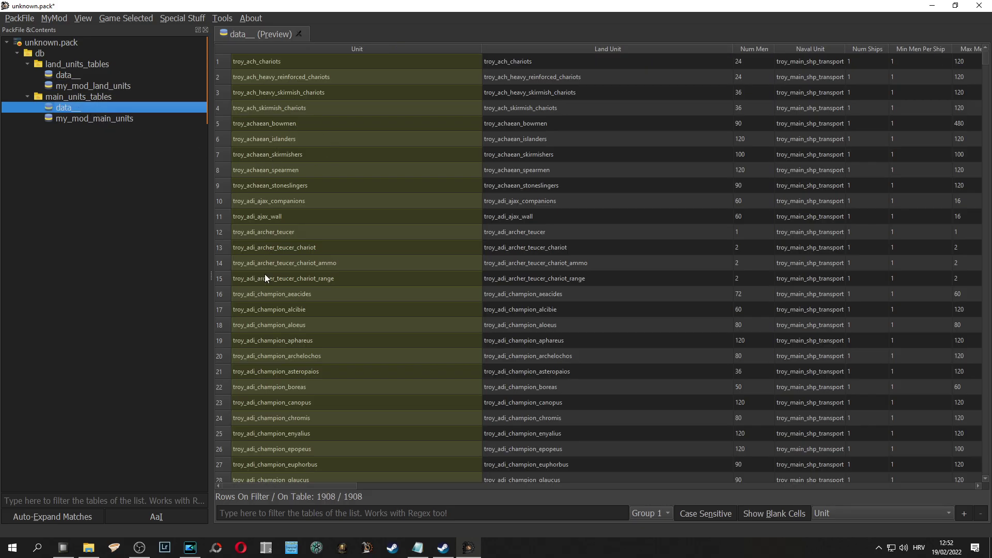
left_click(269, 513)
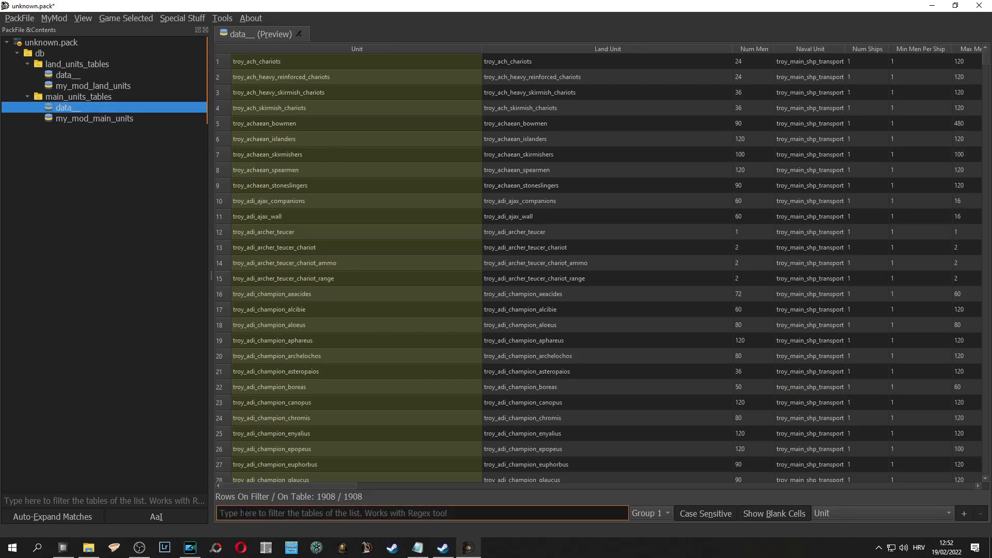
type("my")
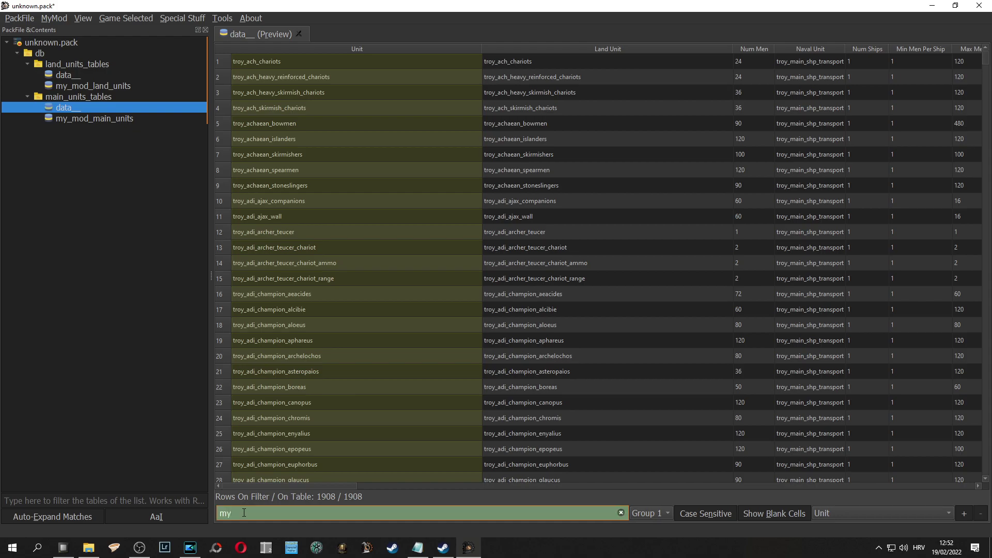
type("rmi")
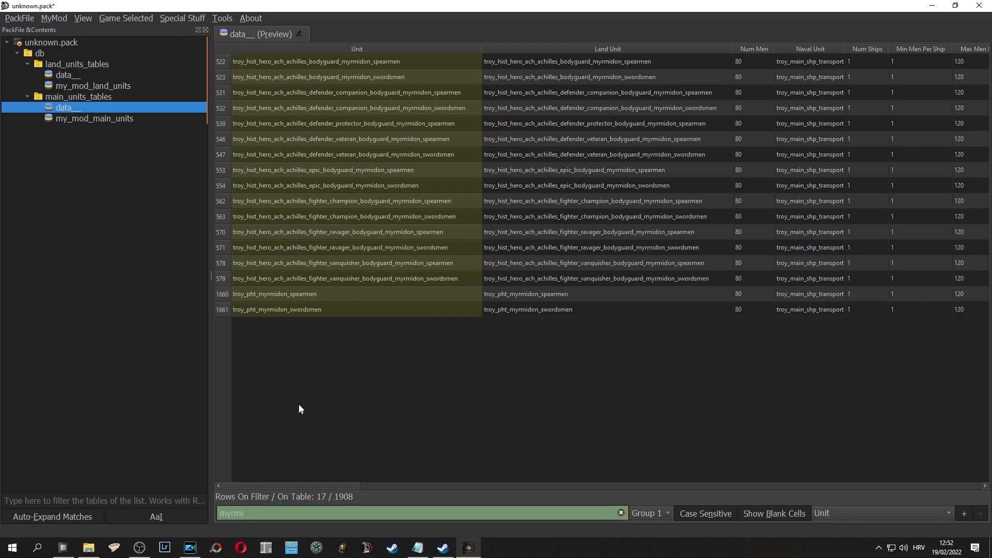
Copy the entire troy_pht_myrmidon_swordsmen row and open the my_mod_main_units table
left_click(248, 312)
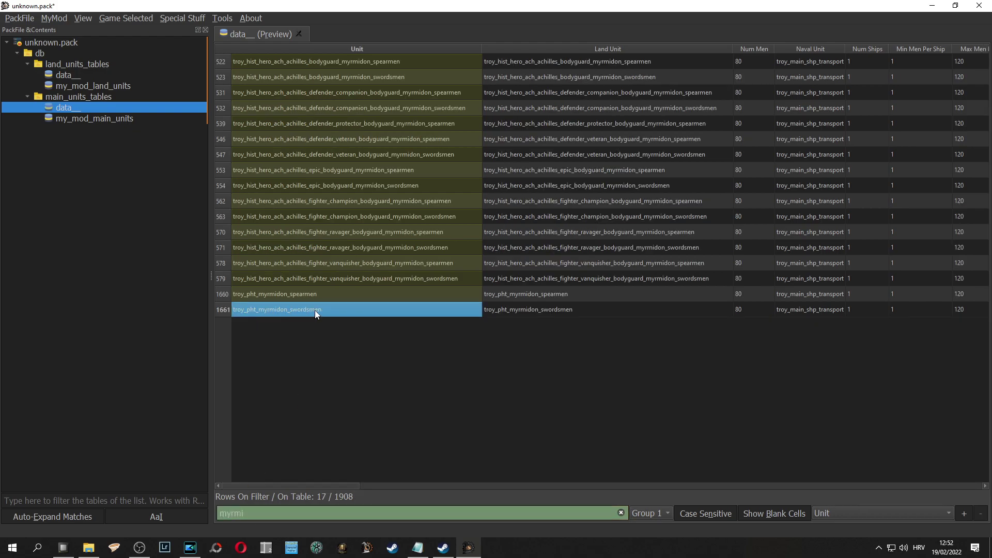
left_click(223, 311)
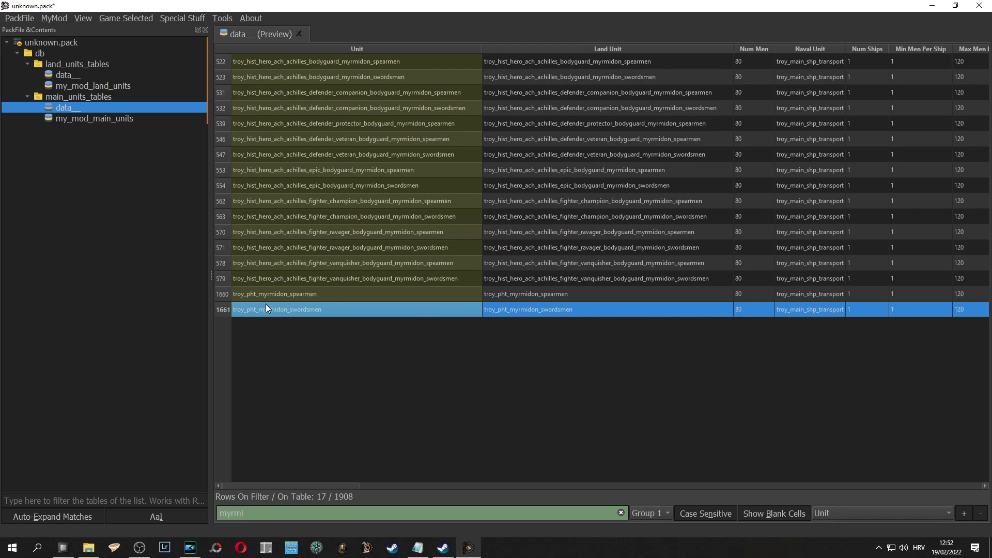
right_click(346, 309)
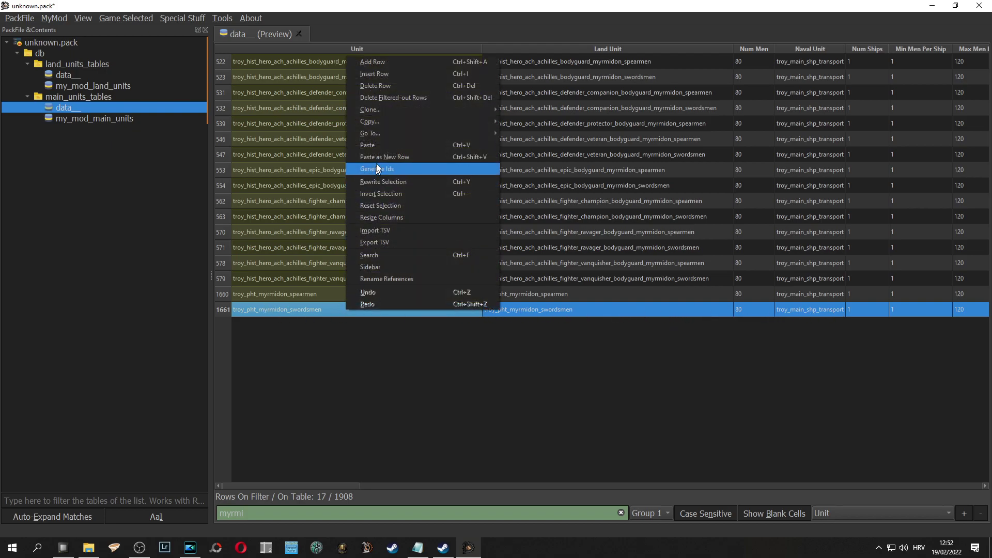
mouse_move(389, 122)
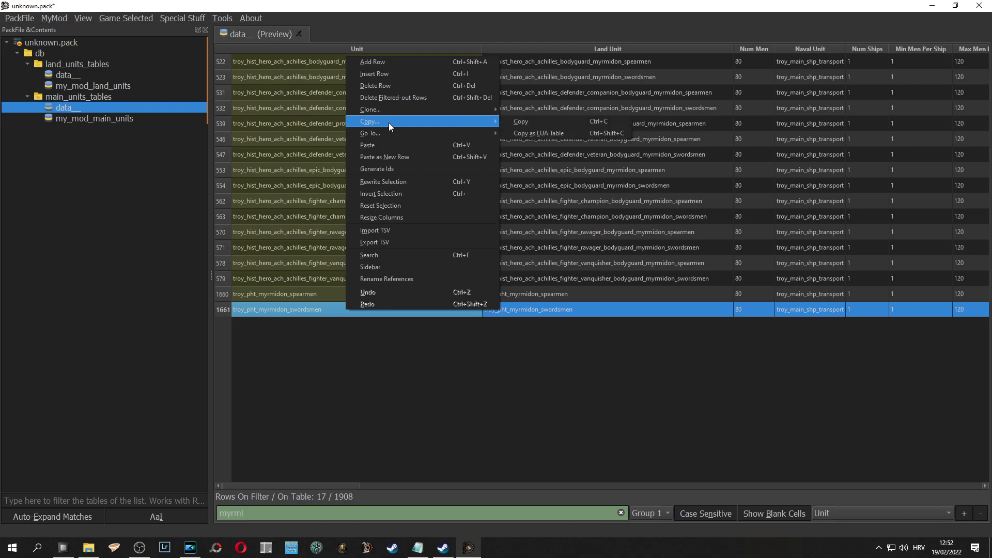
left_click(531, 121)
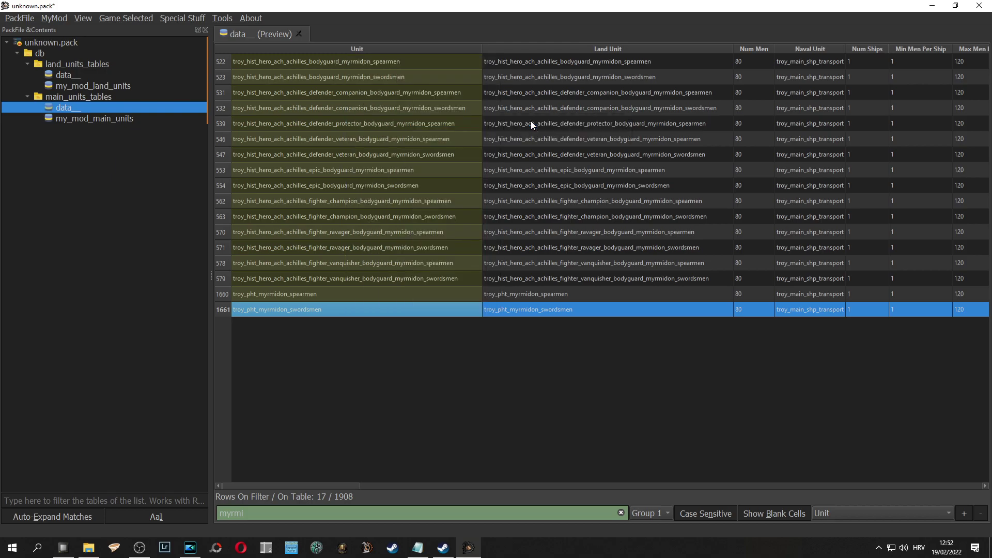
left_click(120, 119)
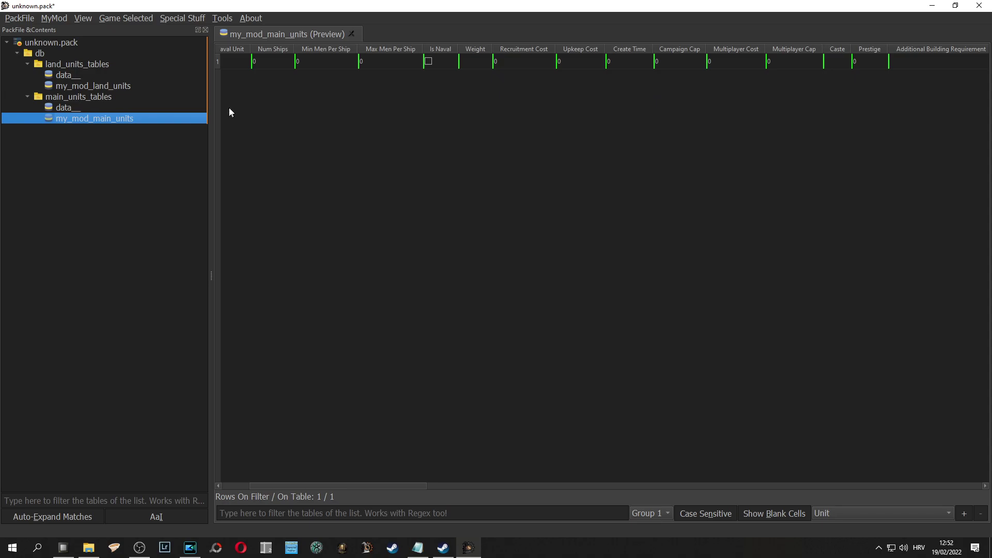
Paste the copied Myrmidon swordsmen row over the empty row of my_mod_main_units and widen the Unit and Land Unit columns
left_click_drag(274, 487, 238, 486)
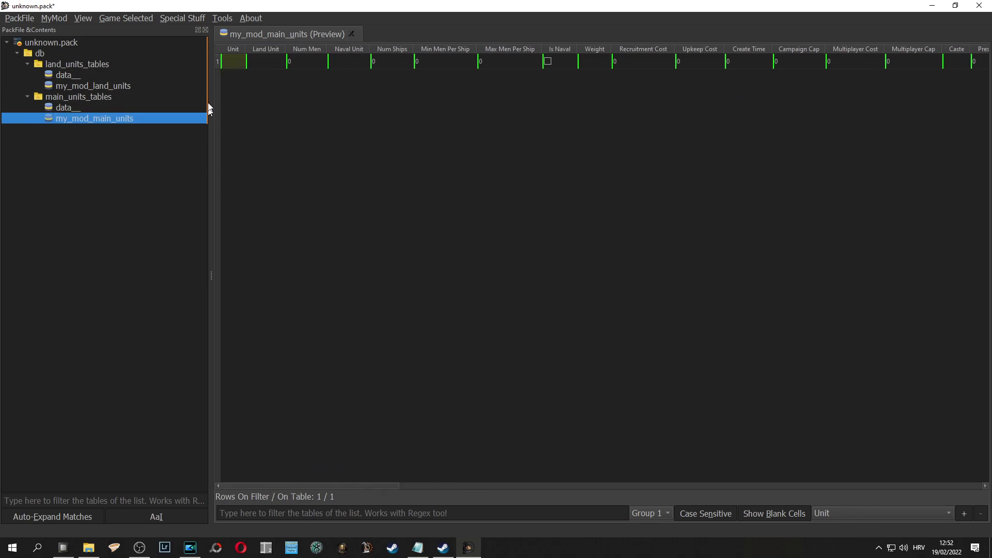
left_click(217, 66)
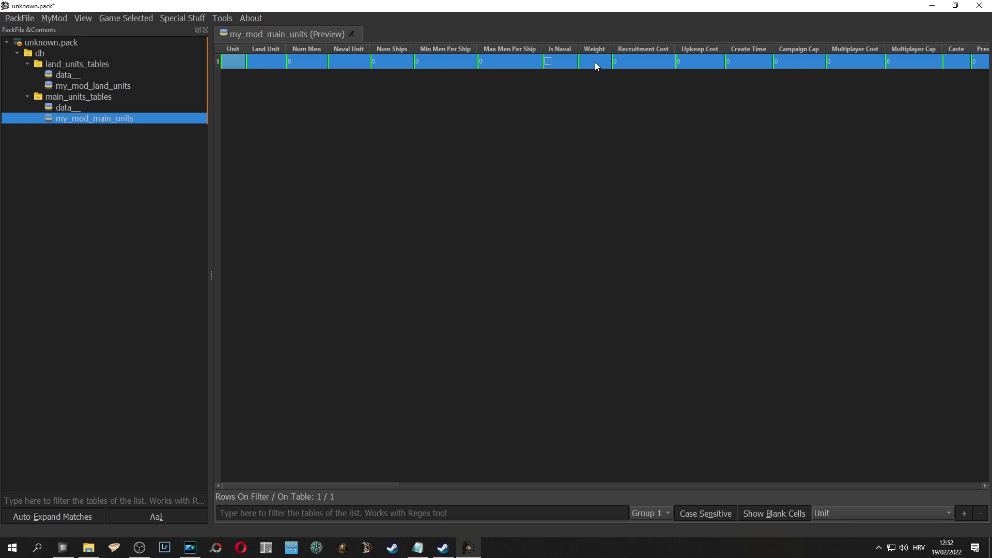
right_click(432, 62)
left_click(461, 148)
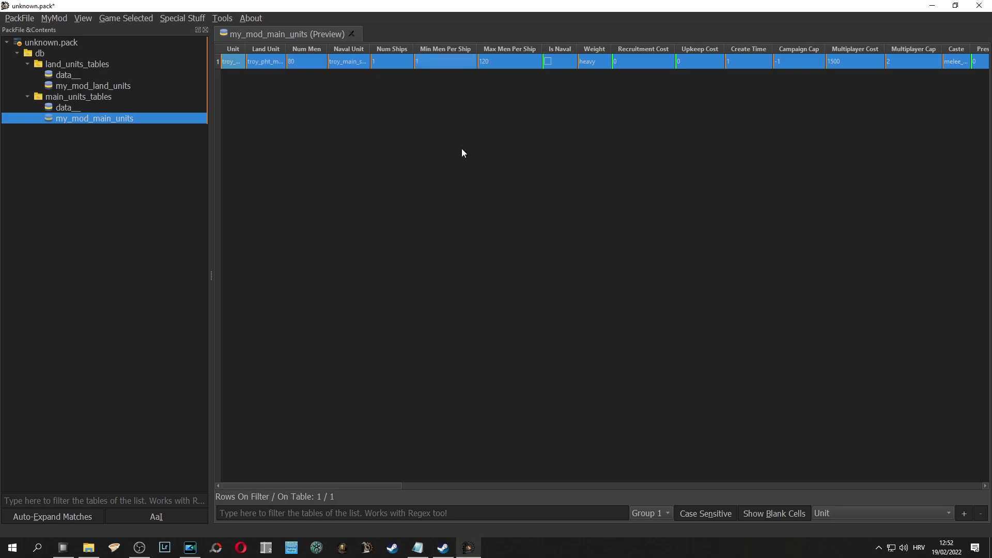
left_click(348, 177)
left_click_drag(246, 49, 462, 58)
Hide every column of my_mod_main_units except Unit and Num Men, widen the Unit column, and close the column sidebar
right_click(435, 141)
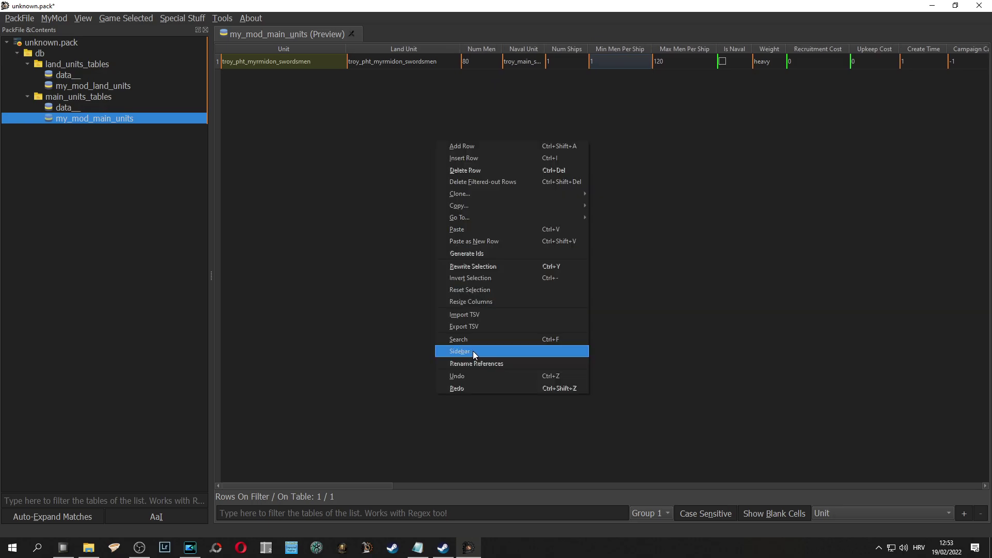
left_click(475, 352)
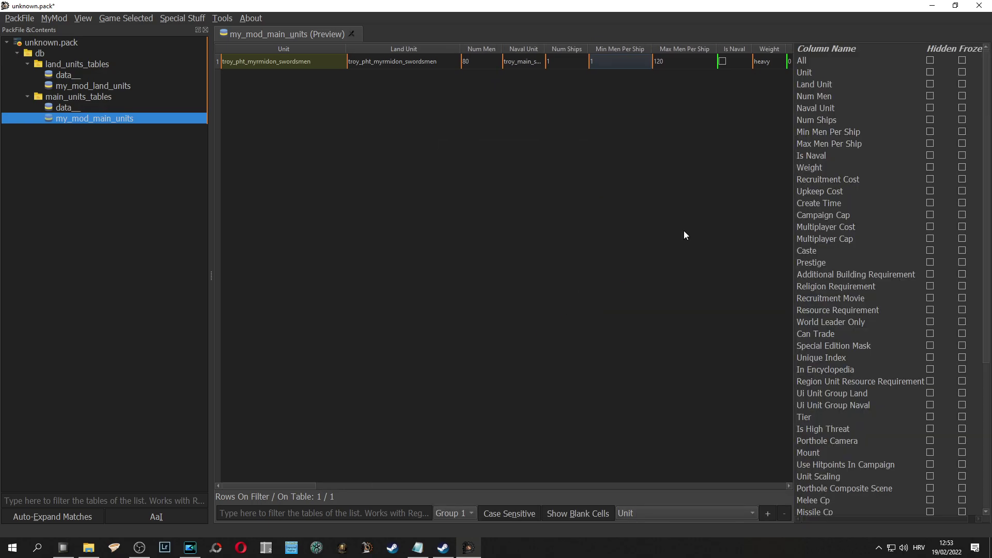
left_click(930, 61)
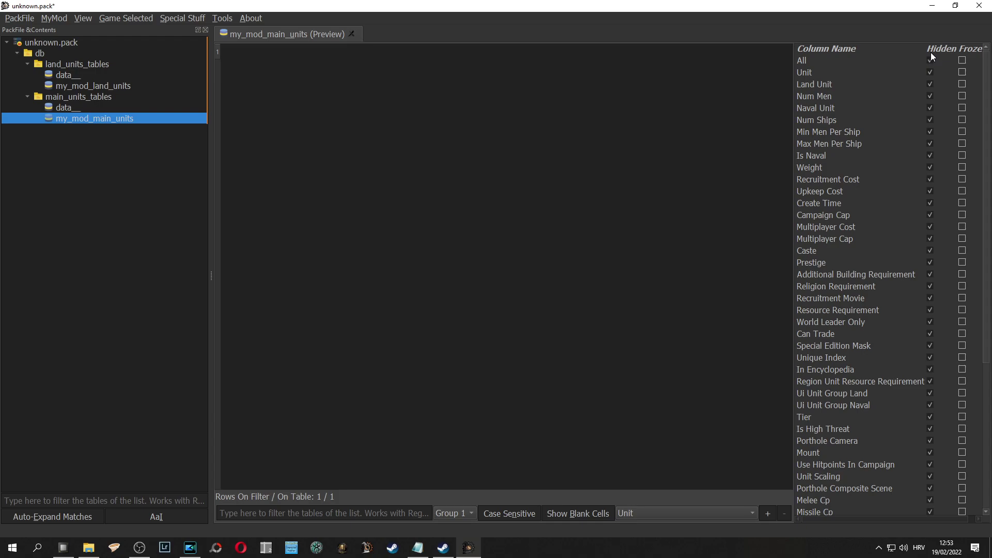
left_click(930, 72)
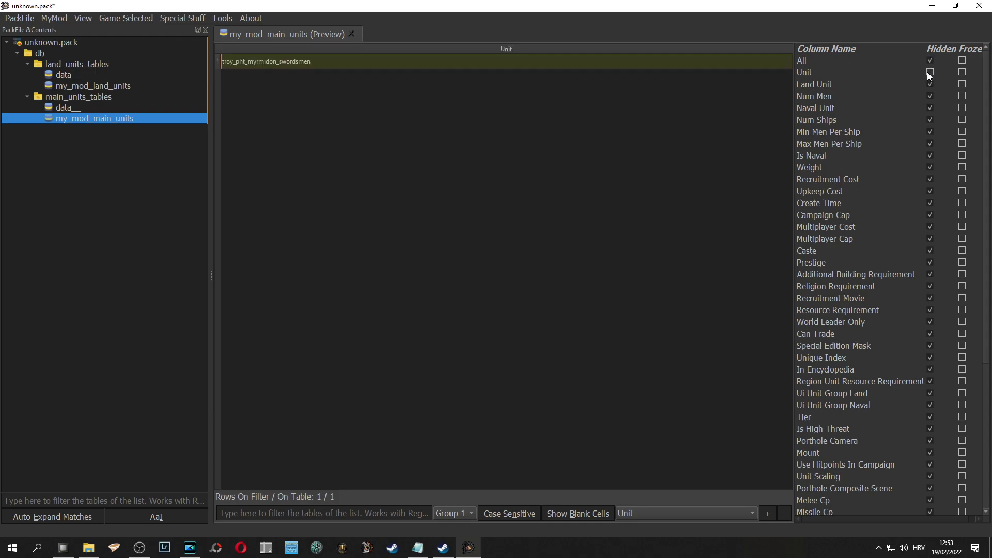
left_click(930, 96)
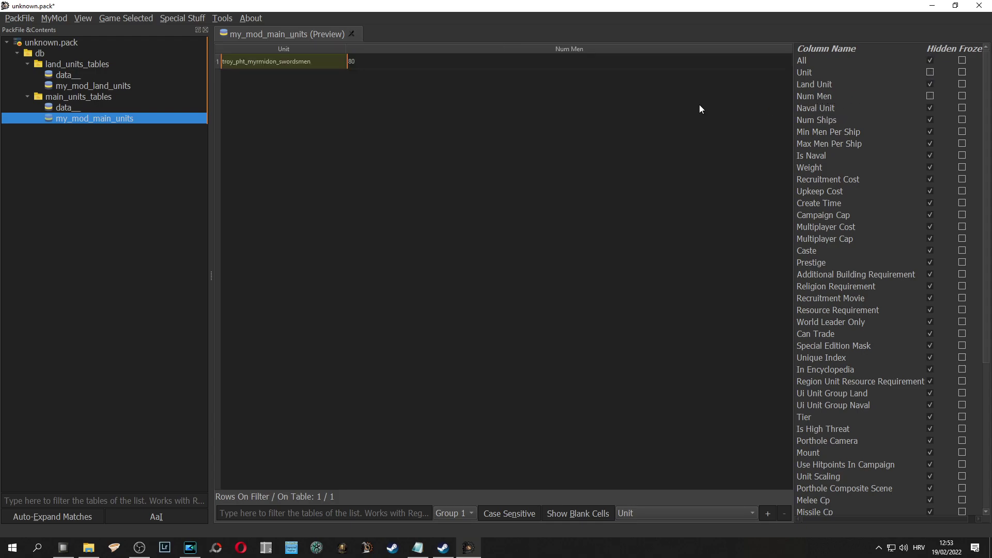
left_click_drag(349, 53, 426, 60)
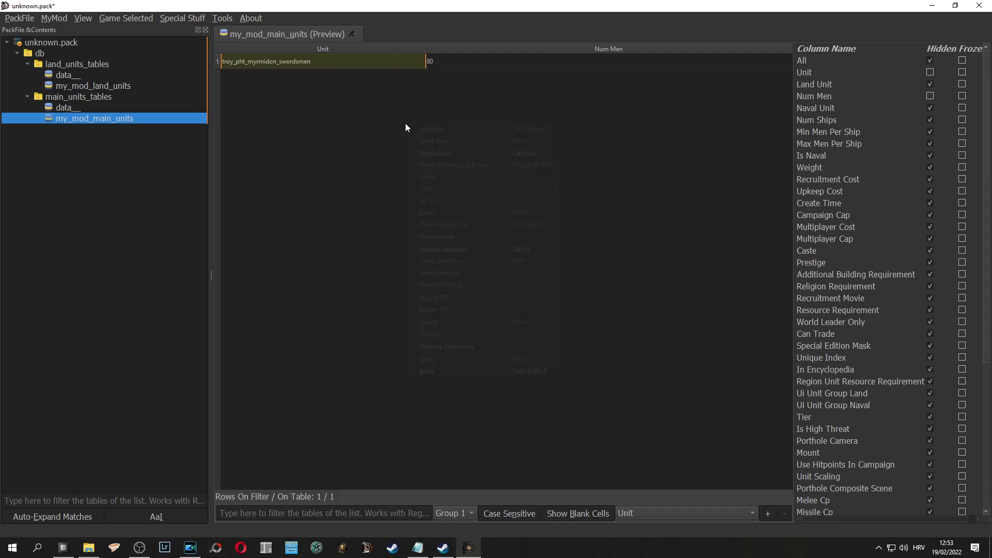
right_click(405, 123)
left_click(433, 334)
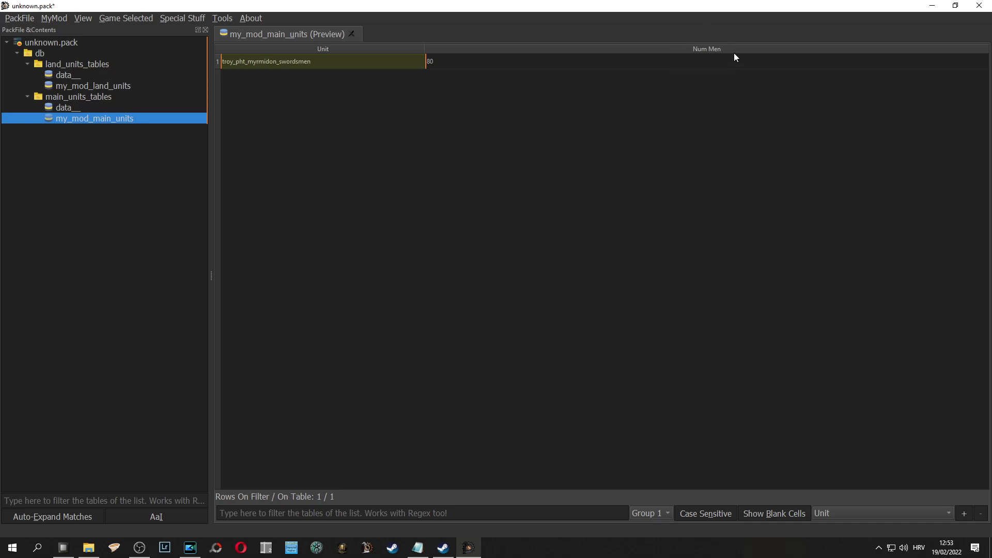
Set Num Men of the troy_pht_myrmidon_swordsmen row in my_mod_main_units to 1000
left_click(679, 67)
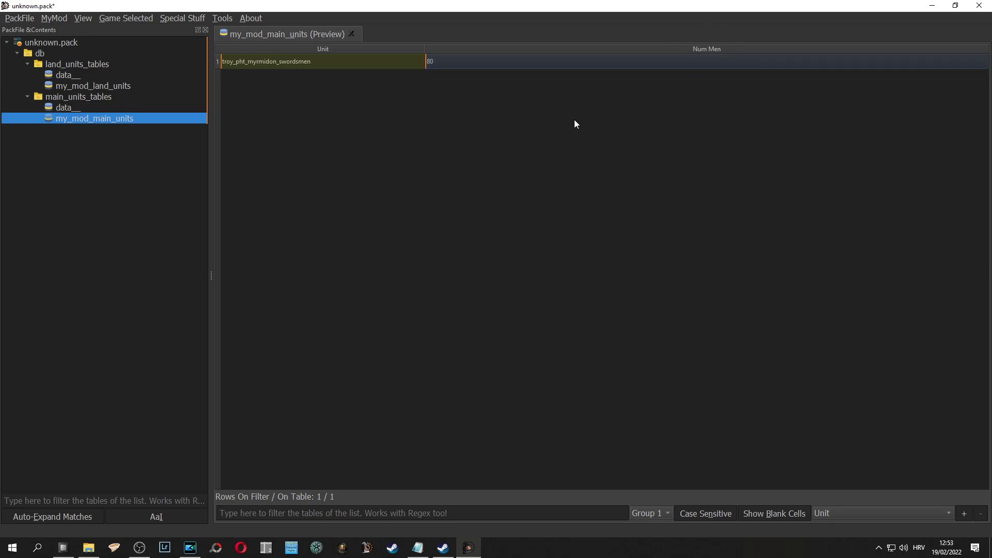
left_click(450, 63)
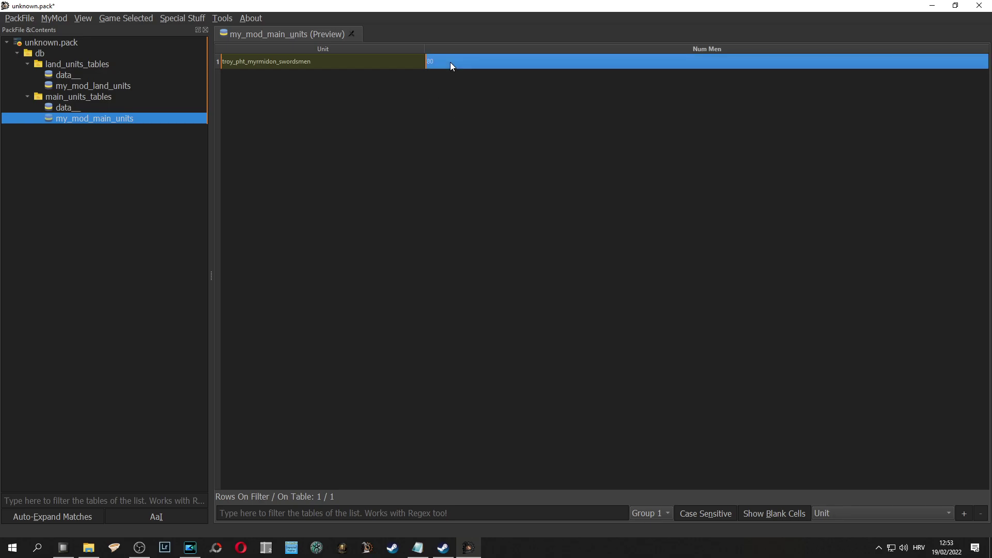
type("1000")
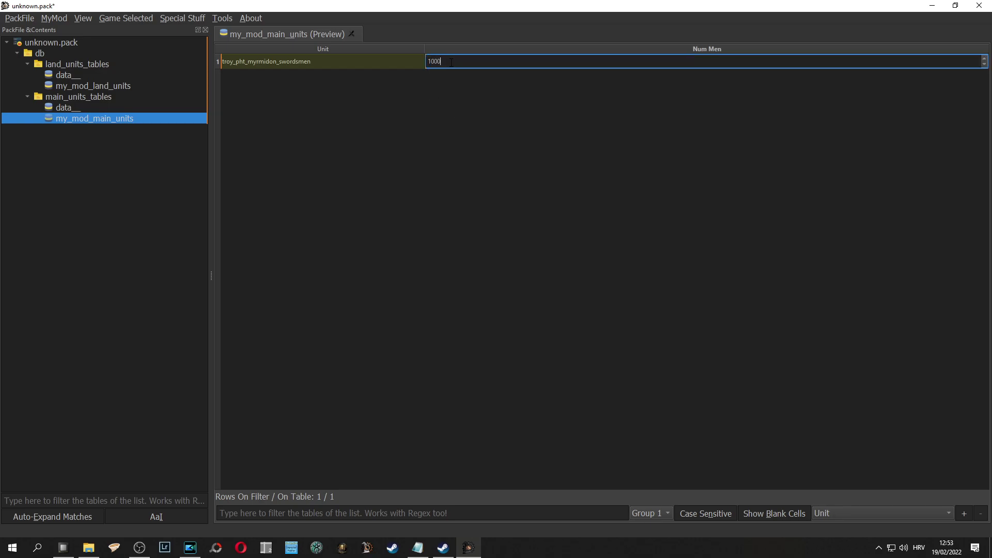
left_click(438, 101)
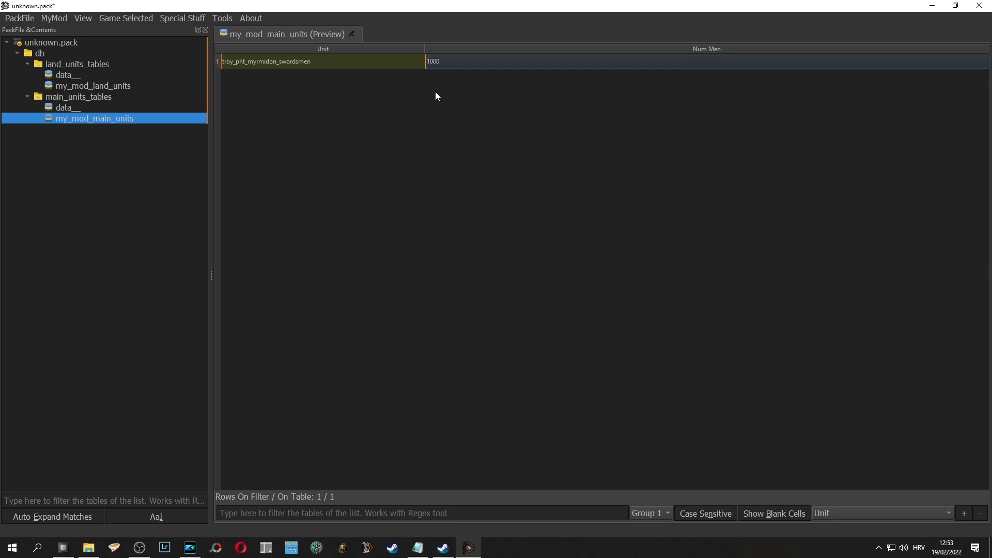
Delete the data__ table from the main_units_tables folder
left_click(93, 107)
right_click(85, 107)
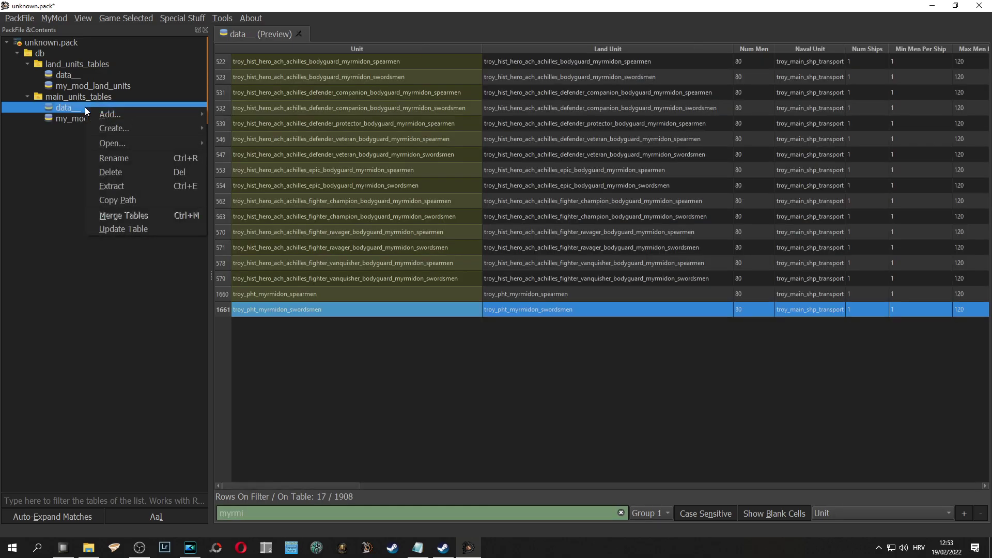
left_click(126, 171)
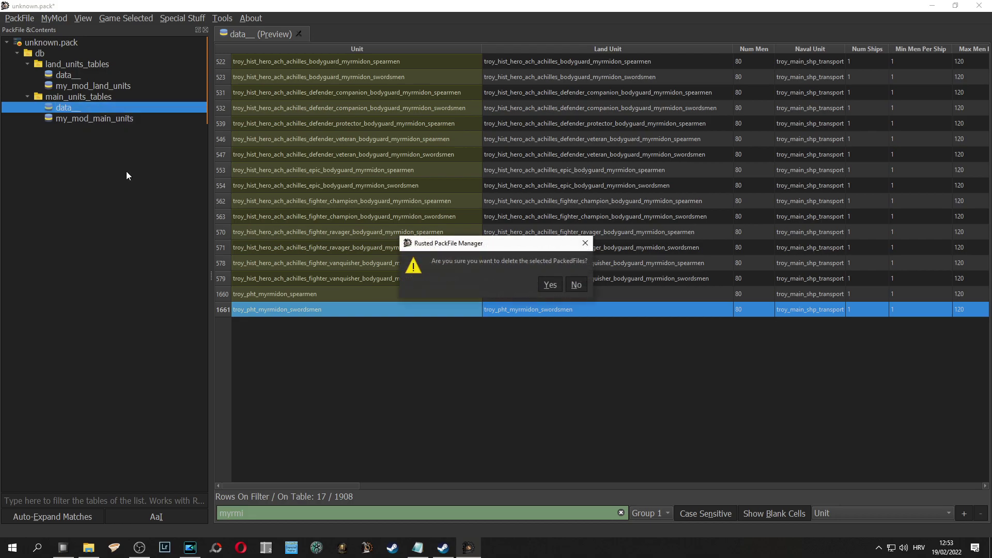
left_click(550, 285)
Open the data__ table of land_units_tables and filter its Key column by "myrmi"
left_click(99, 85)
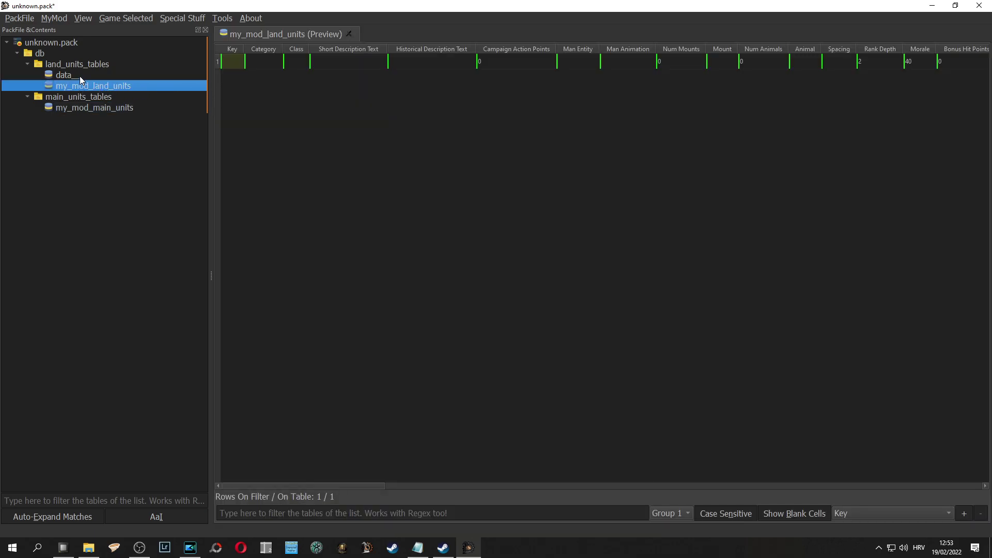
left_click(80, 76)
left_click(283, 513)
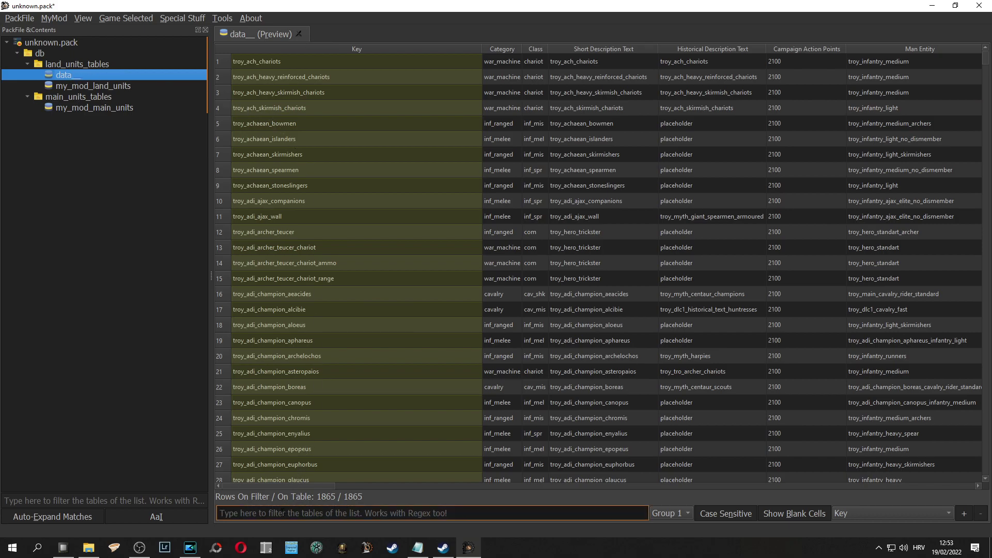
type("myrmi")
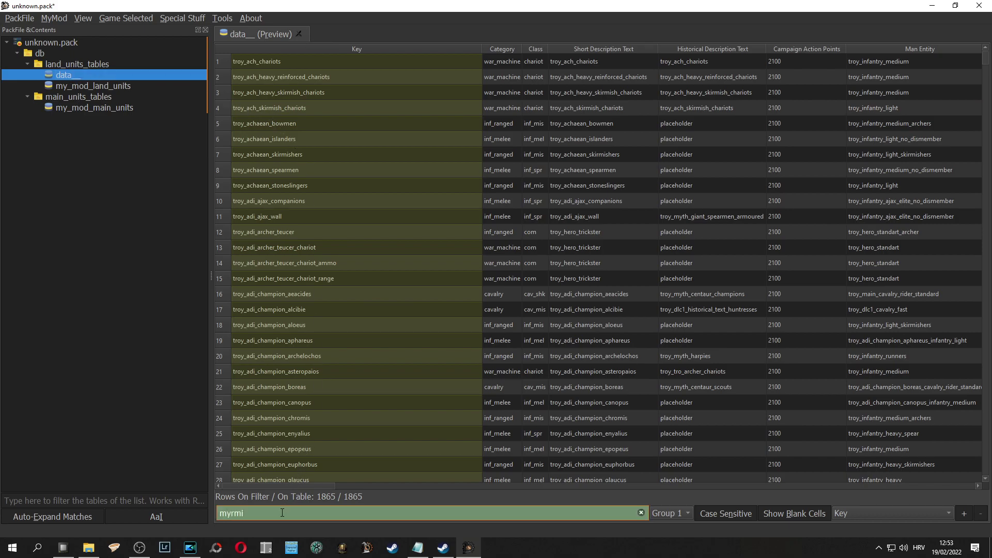
Copy the entire troy_pht_myrmidon_swordsmen row from the filtered land units data__ table
left_click(307, 310)
left_click(222, 310)
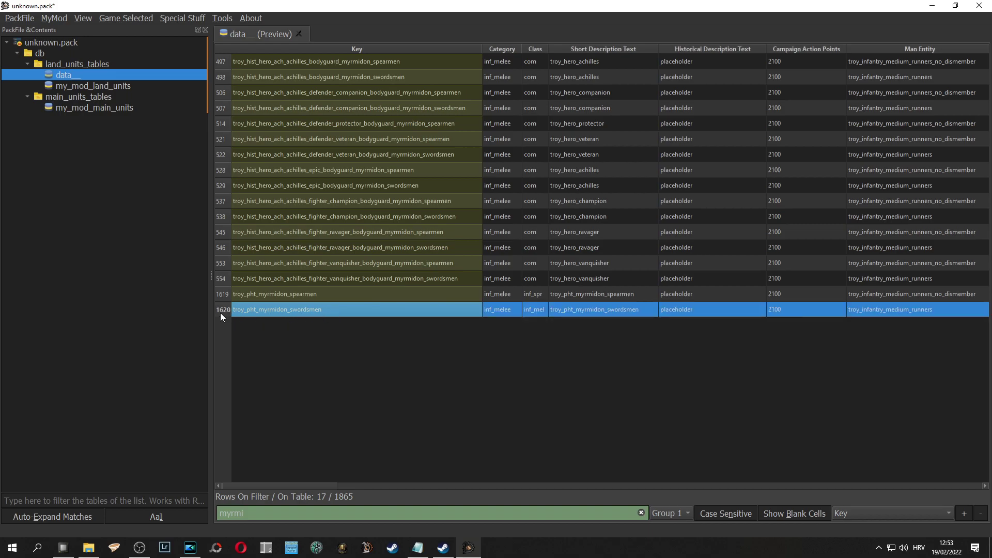
right_click(334, 309)
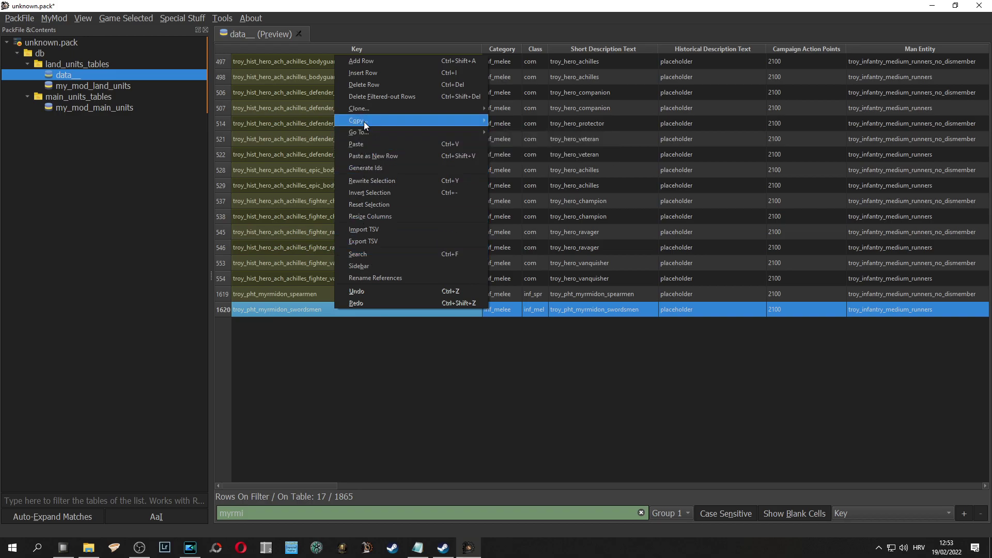
mouse_move(372, 119)
left_click(513, 122)
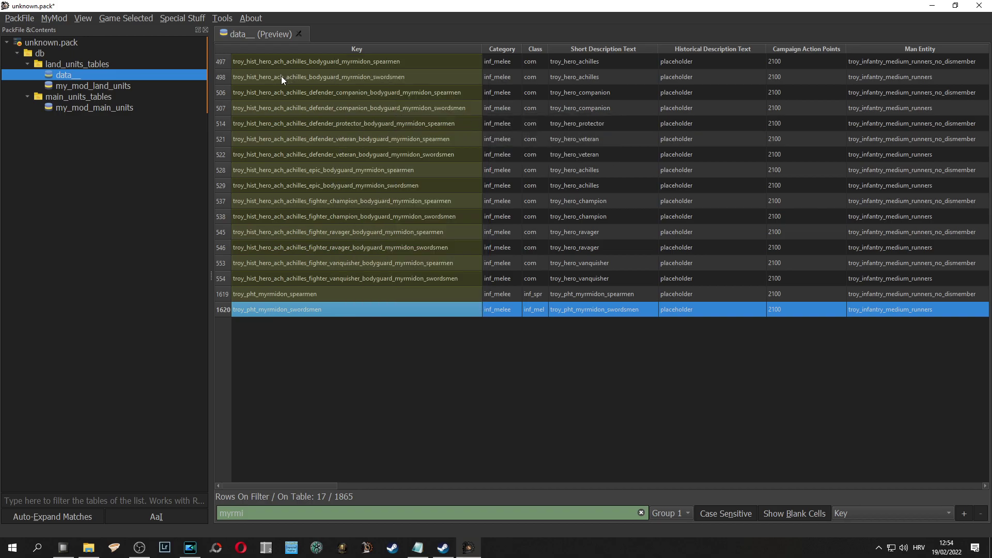
Paste the copied row over the empty row of my_mod_land_units and widen the Key column to fit the unit name
left_click(114, 85)
left_click(219, 61)
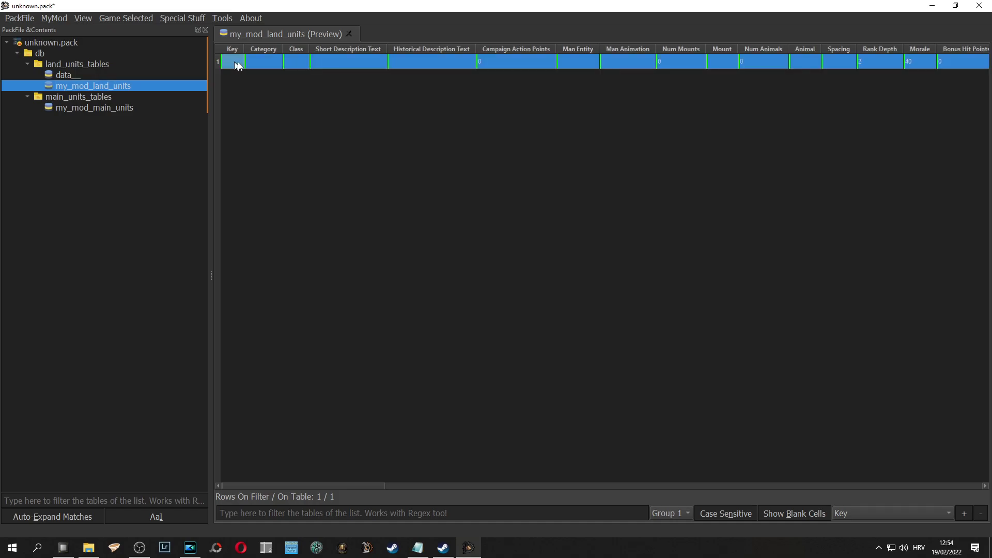
right_click(256, 62)
left_click(279, 150)
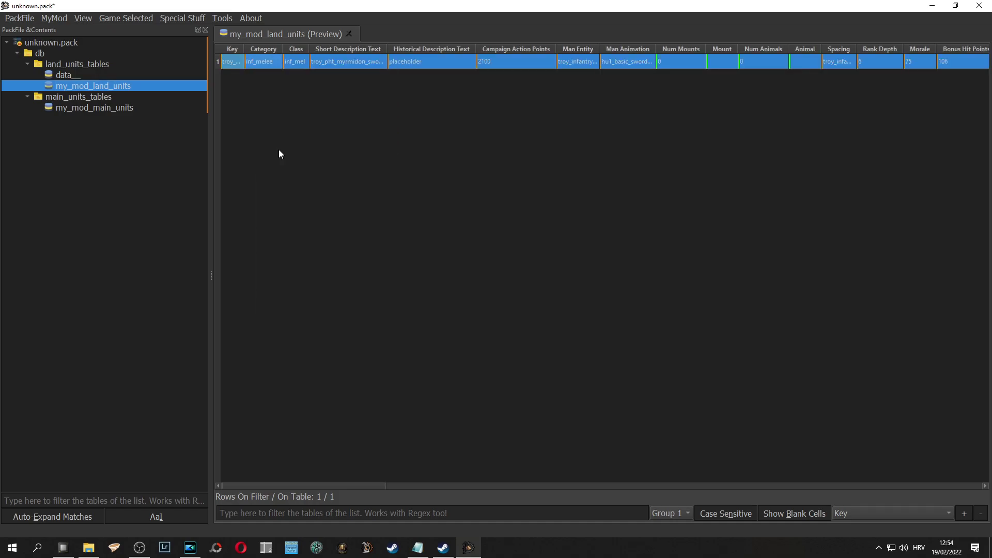
left_click(288, 138)
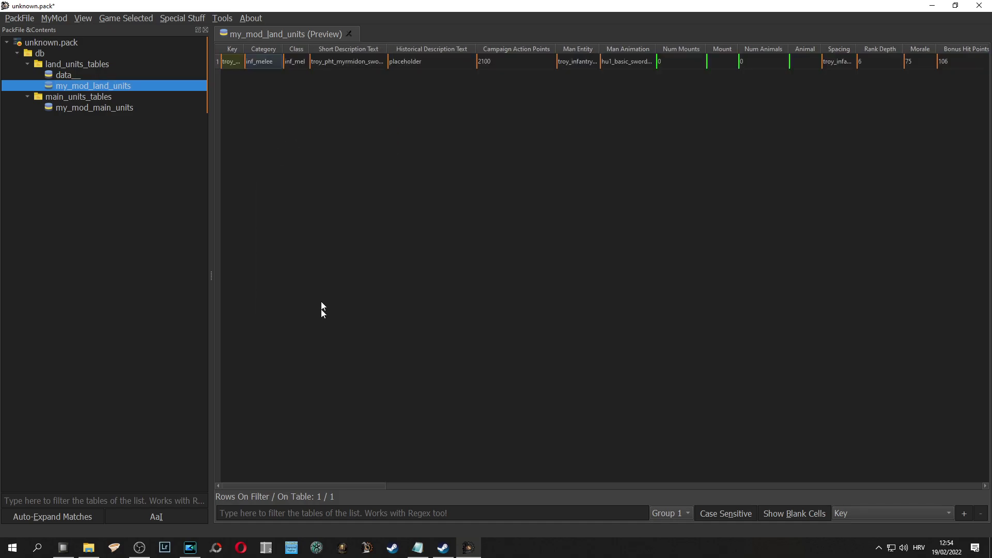
left_click_drag(245, 50, 338, 57)
Hide every column of my_mod_land_units except Key and Num Mounts, close the column sidebar, and widen the Key column
right_click(405, 163)
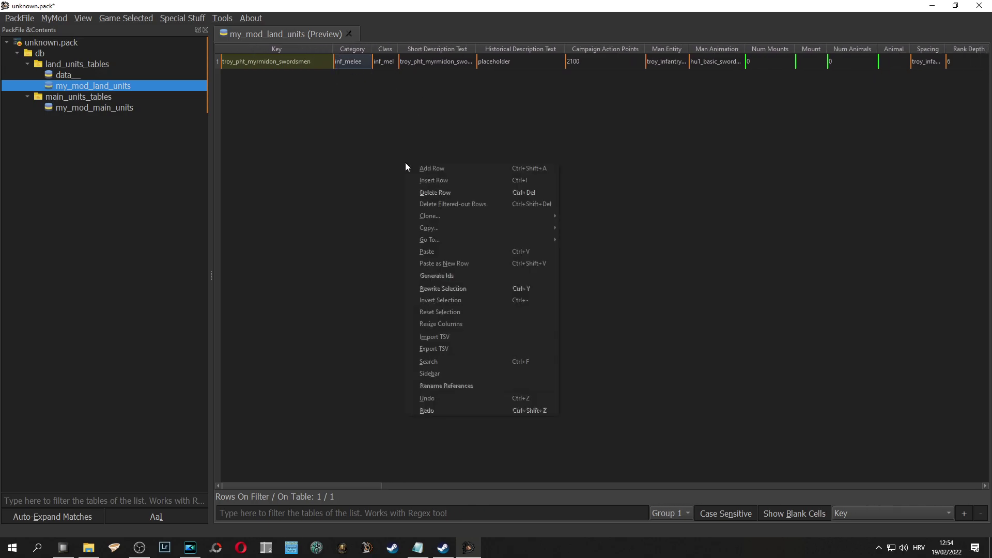
left_click(446, 371)
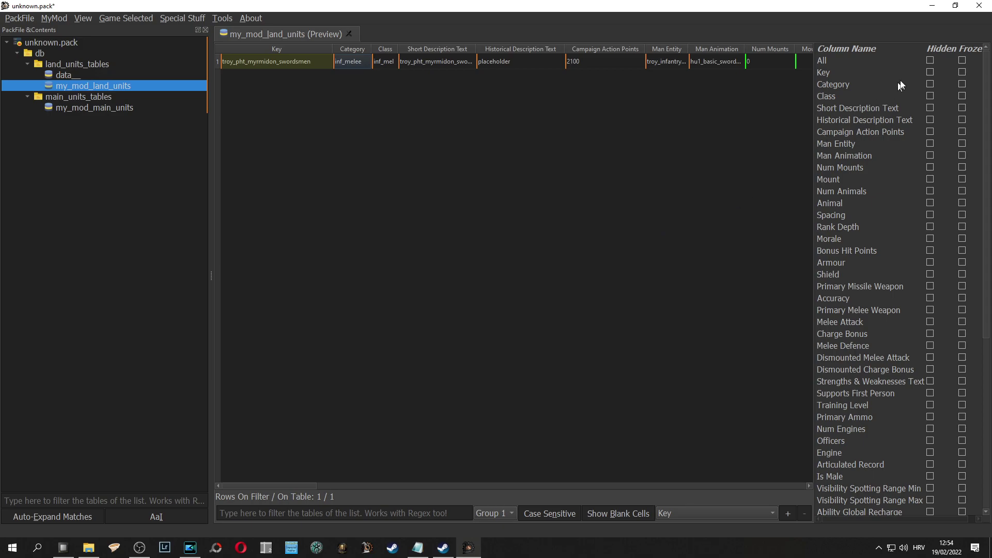
left_click(931, 60)
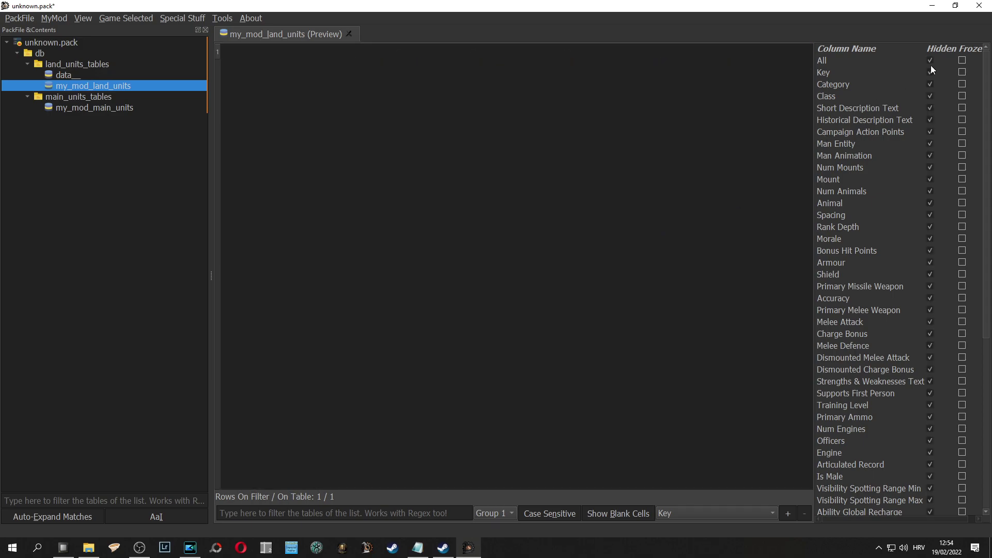
left_click(930, 71)
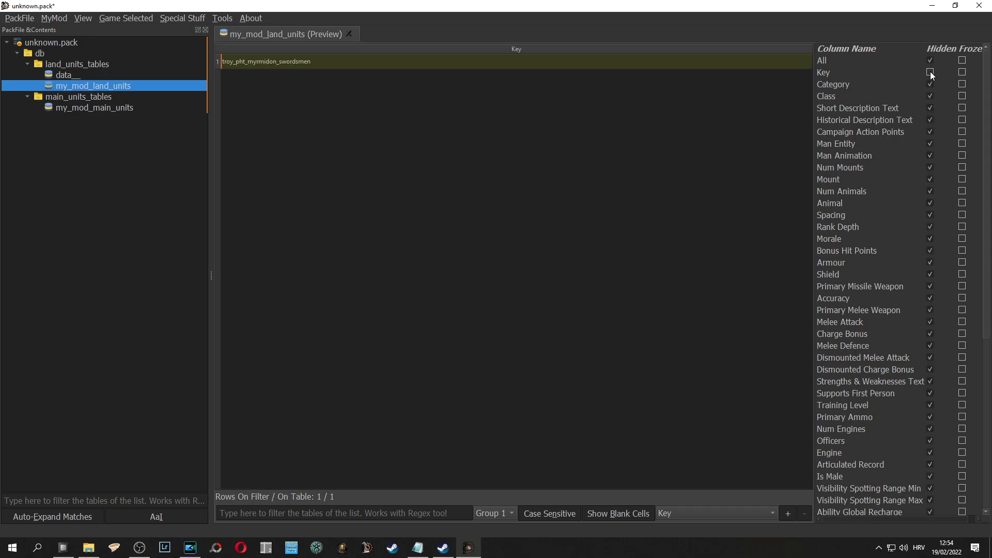
left_click(930, 168)
right_click(642, 310)
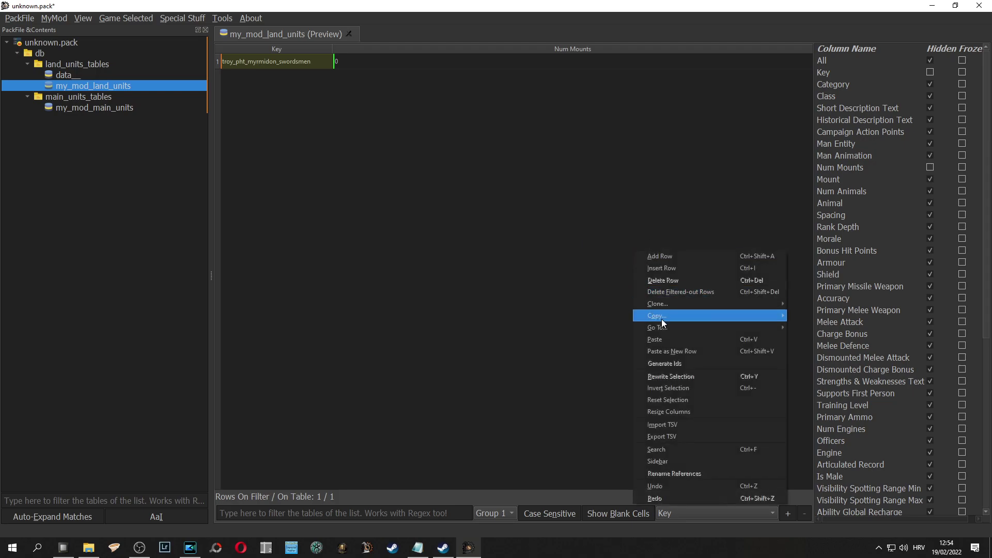
left_click(669, 455)
left_click_drag(334, 50, 410, 61)
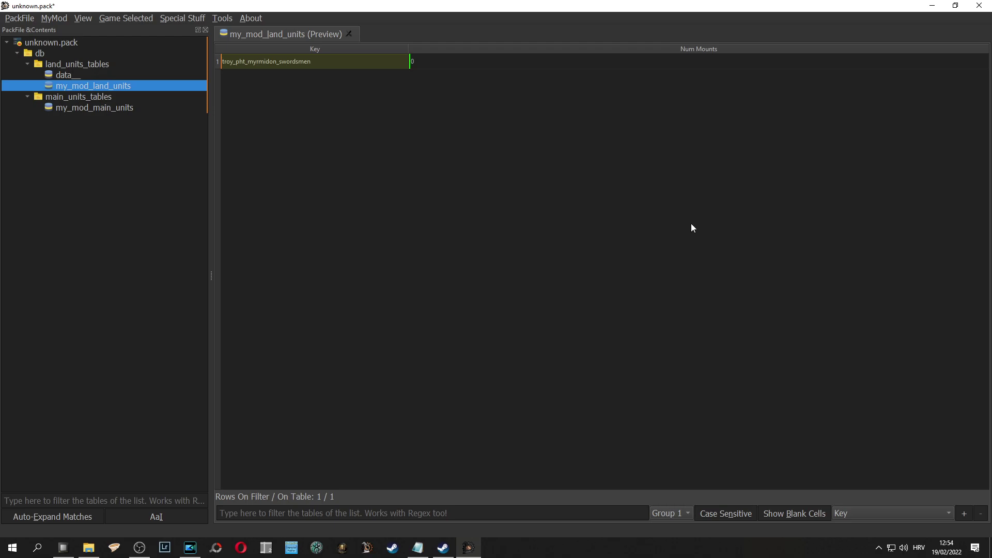
Delete the data__ table from the land_units_tables folder and open the my_mod_main_units table
left_click(85, 75)
right_click(85, 76)
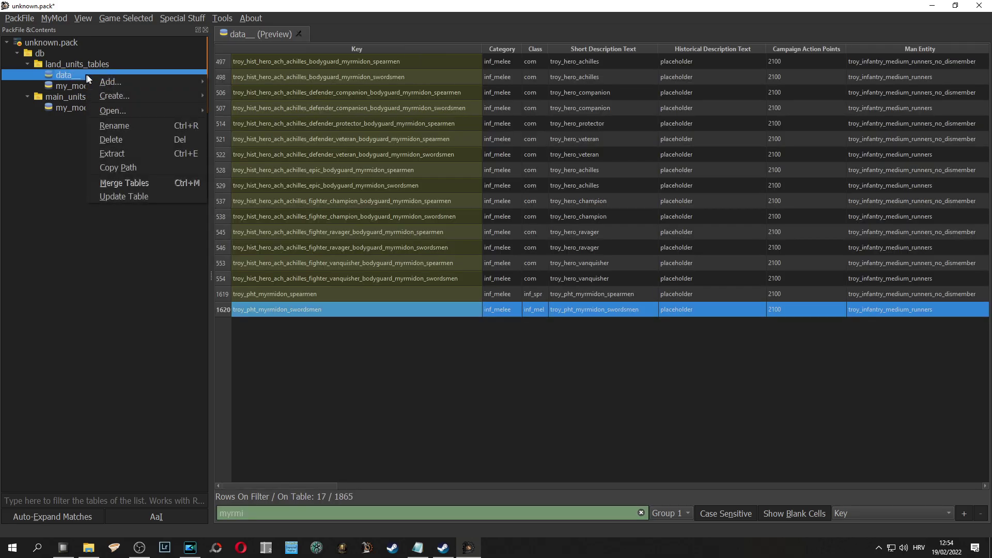
left_click(129, 139)
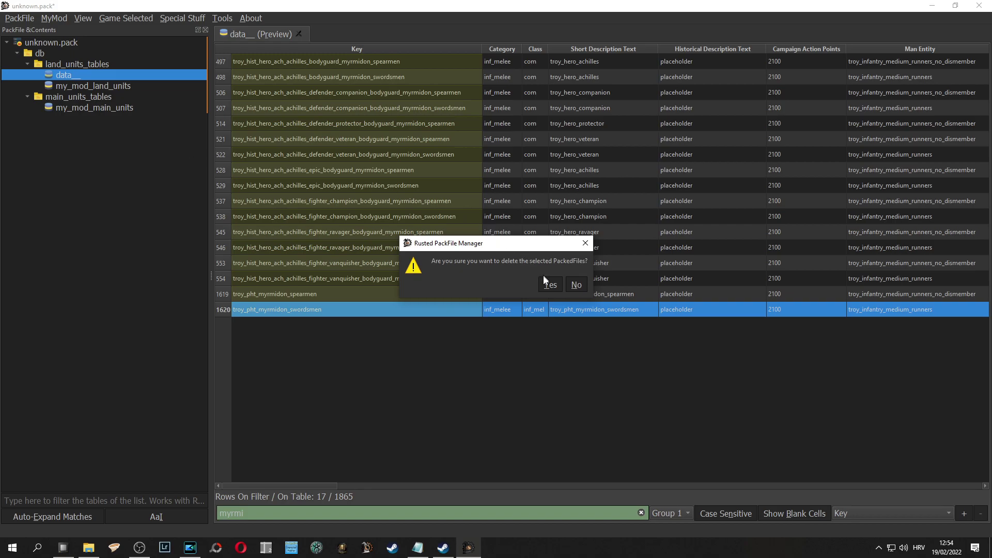
left_click(549, 288)
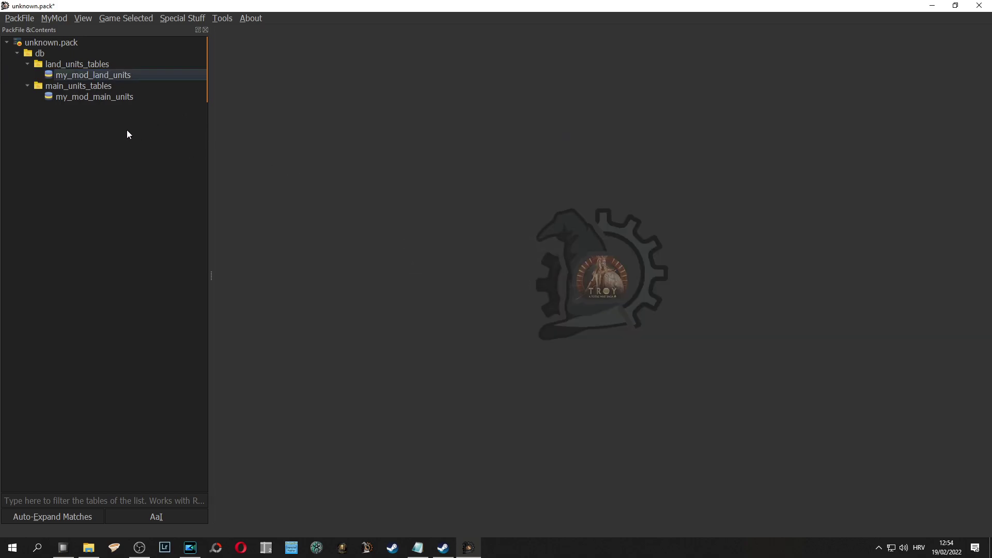
left_click(132, 98)
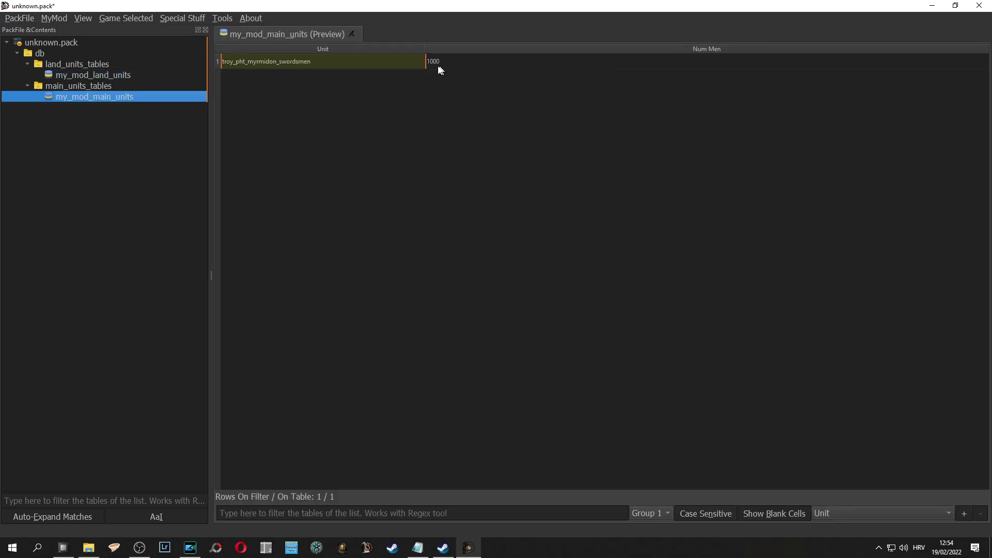
Review the my_mod_land_units table and save the pack to the Desktop as MY_SOLDIER_MOD.pack
left_click(93, 78)
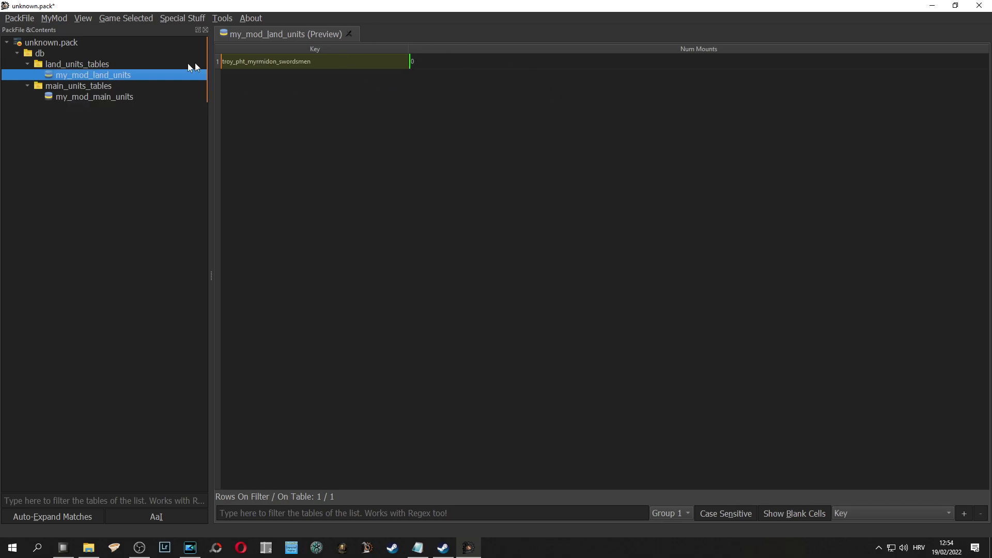
left_click(14, 21)
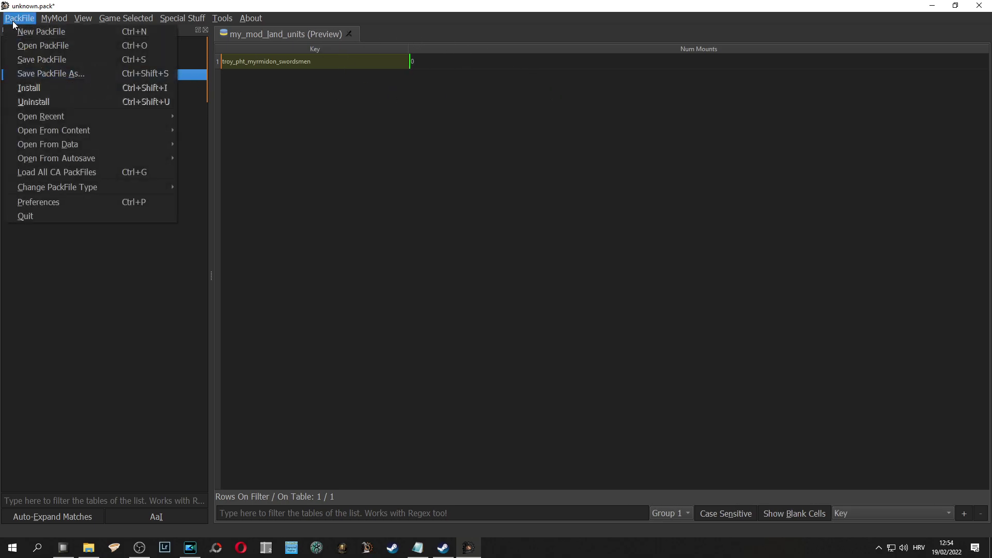
left_click(46, 73)
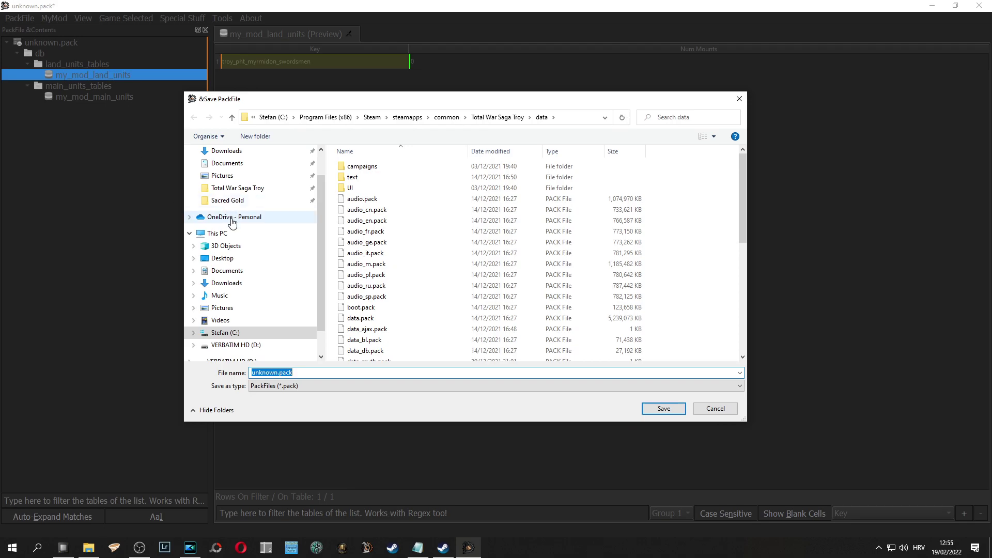
left_click(226, 259)
left_click_drag(278, 373, 259, 372)
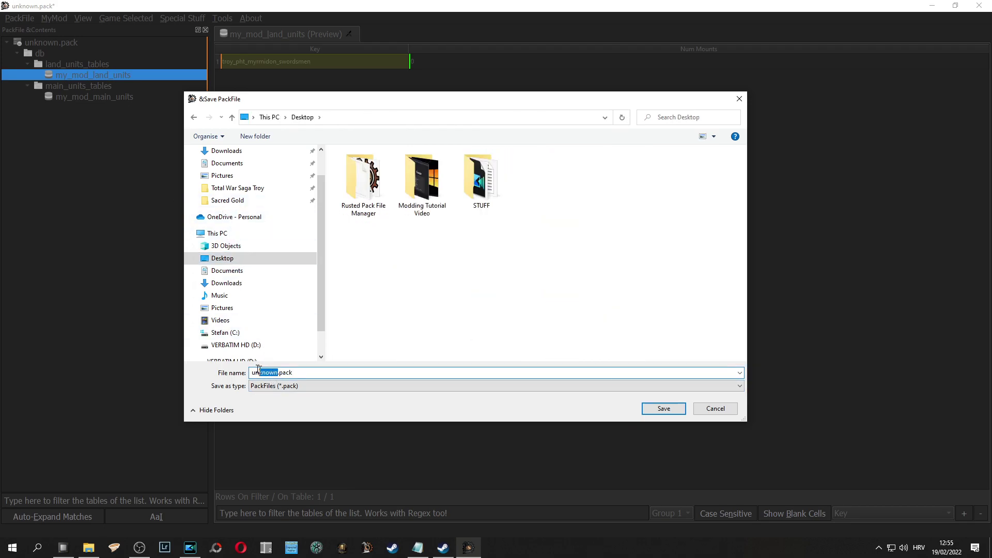
type("m")
type("Y_SOLDIER_MOD")
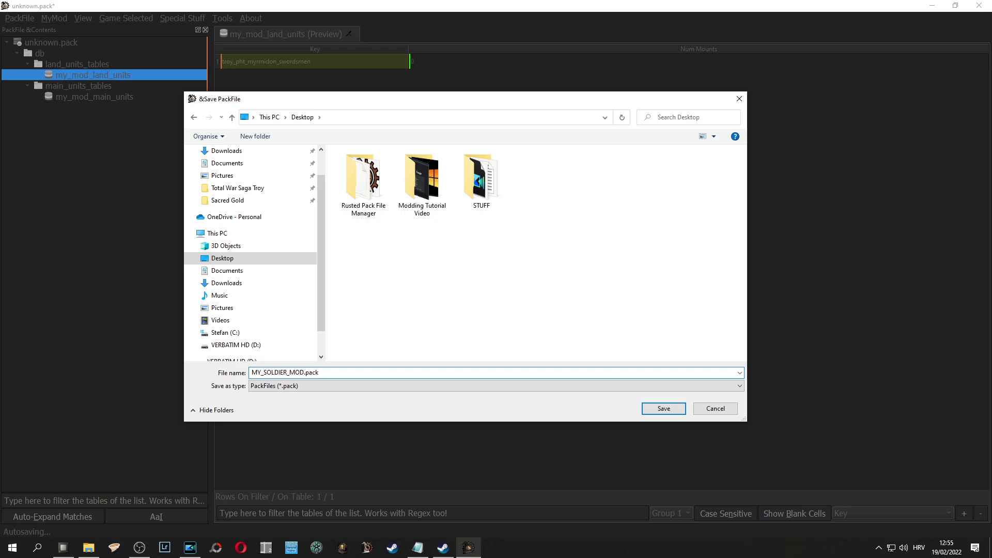
left_click(666, 409)
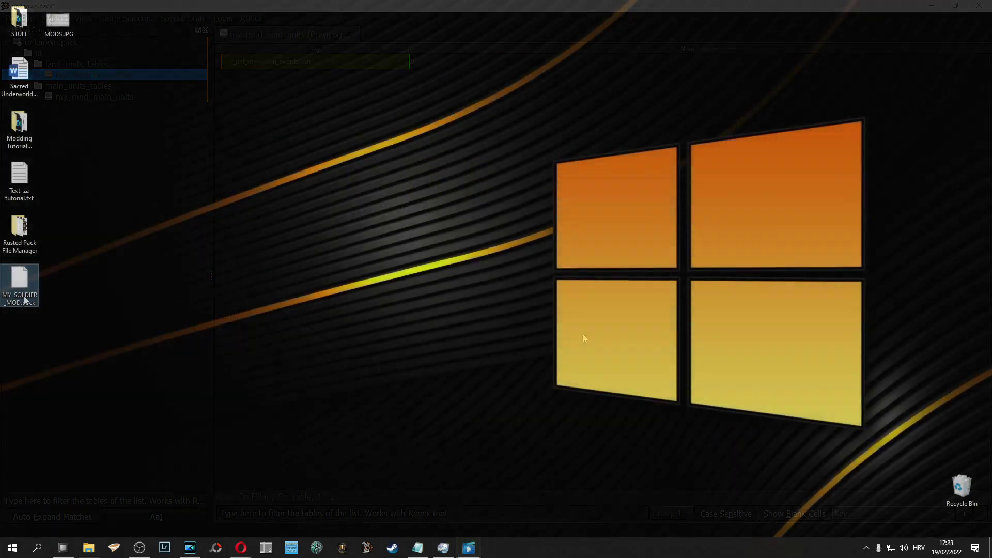
Copy MY_SOLDIER_MOD.pack from the Desktop into the data folder of the Total War Saga Troy installation in File Explorer
right_click(24, 299)
left_click(62, 463)
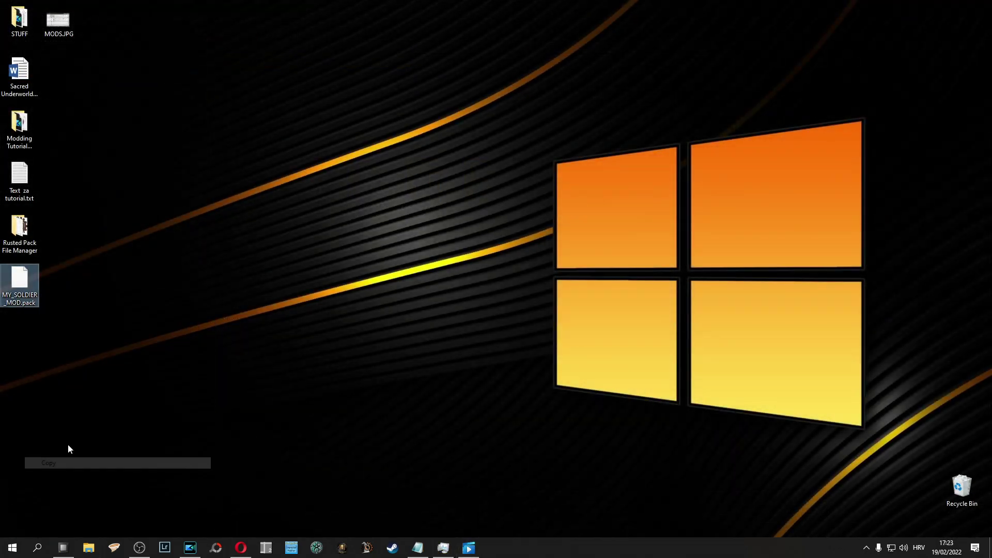
left_click(89, 545)
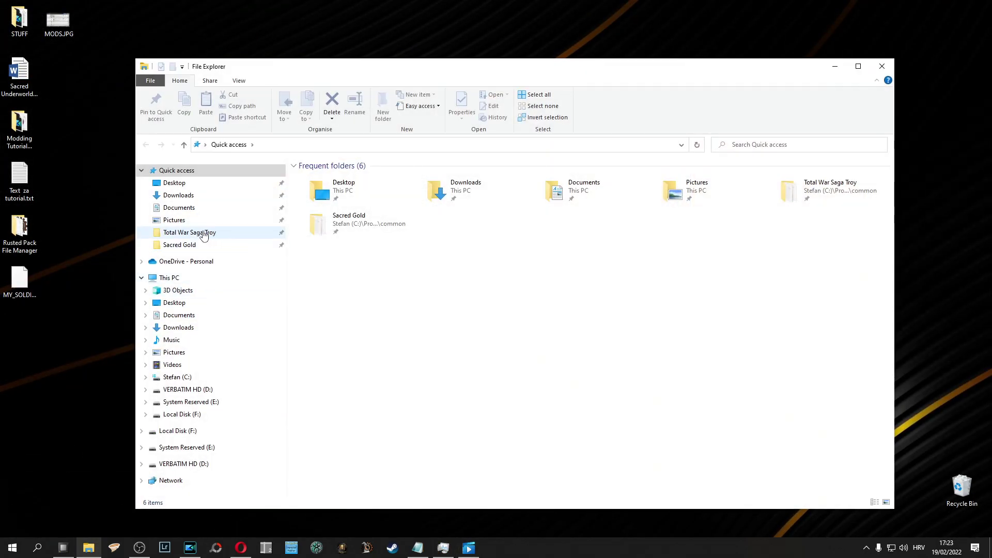
left_click(209, 238)
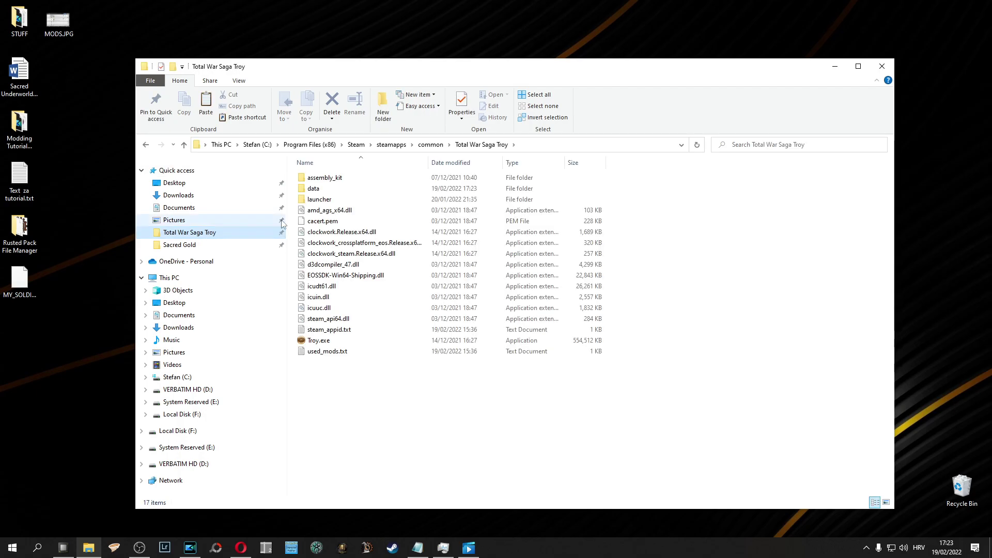
double_click(346, 190)
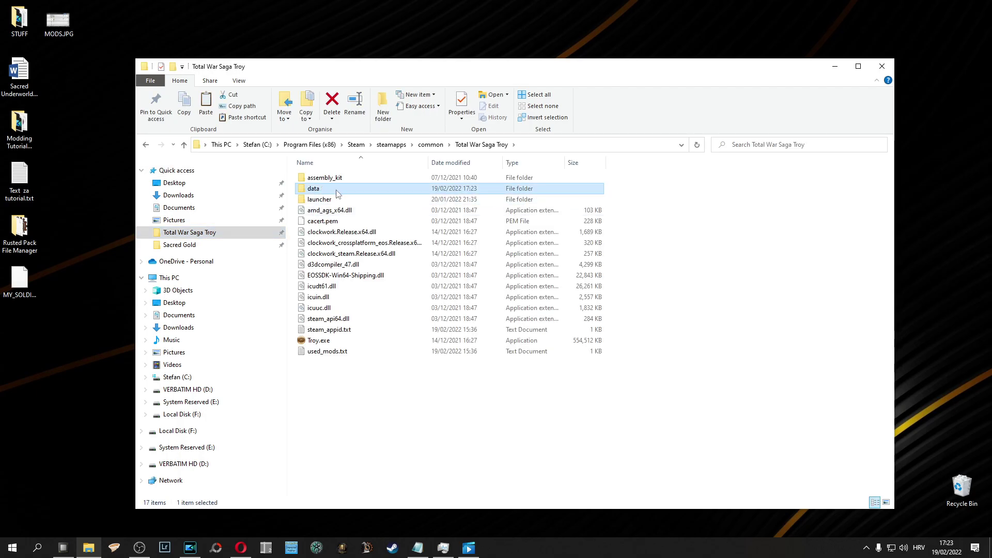
right_click(784, 318)
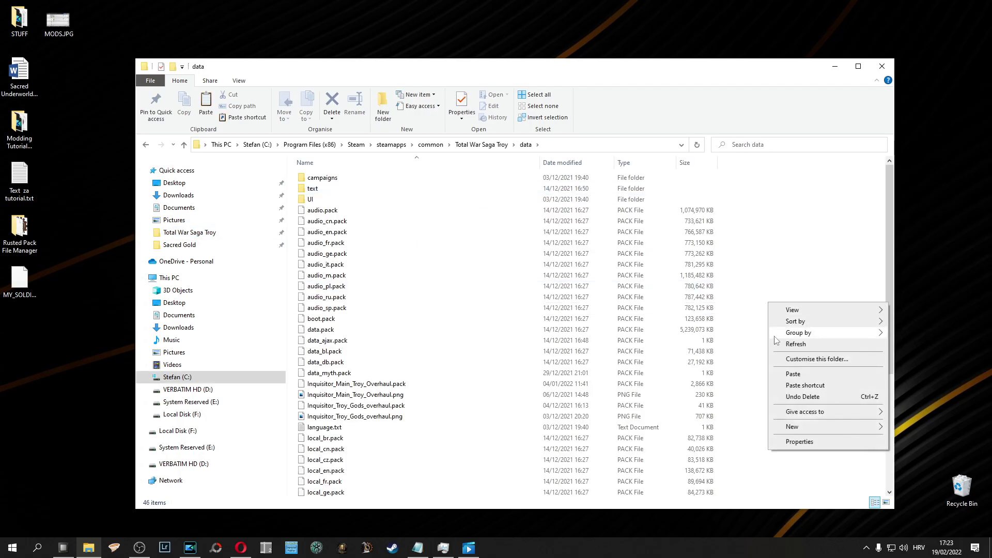
left_click(789, 372)
left_click(452, 339)
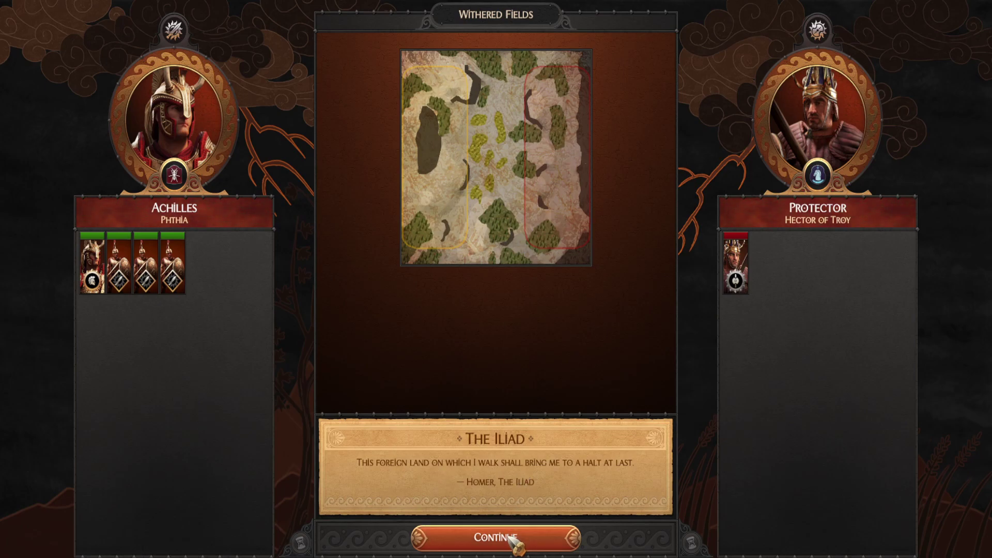
Enter the Withered Fields battle in Total War Saga: Troy and examine the Myrmidon Swordsmen formations up close and from afar with the interface hidden
left_click(512, 537)
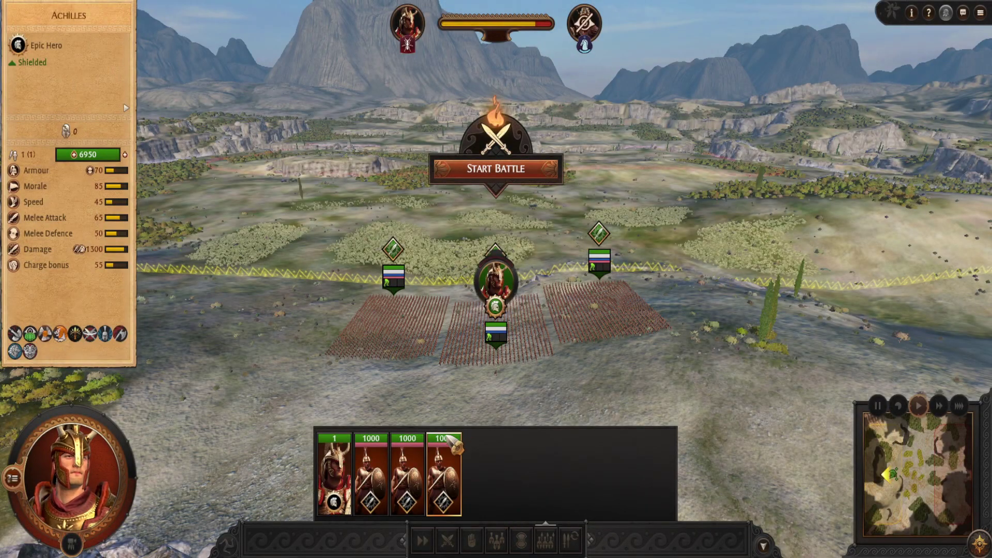
double_click(453, 456)
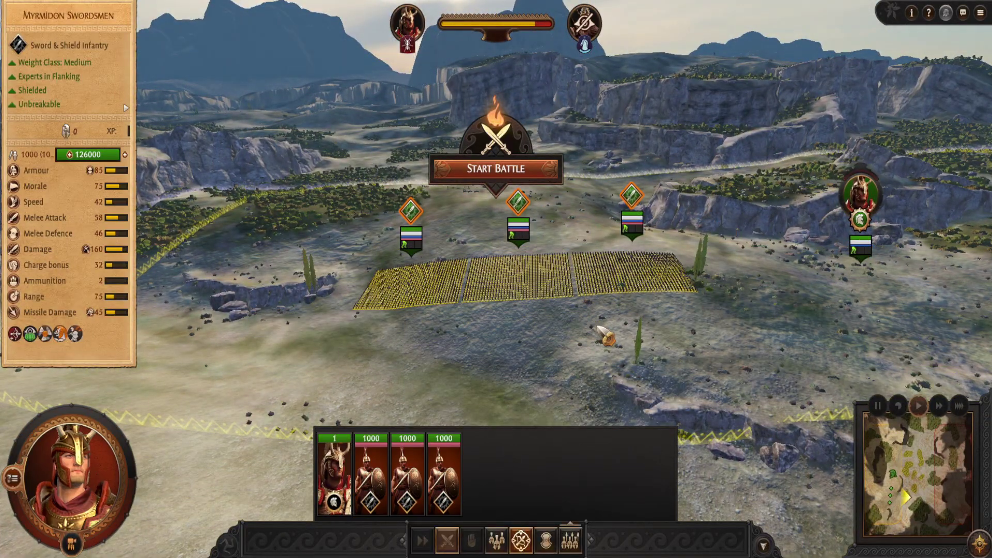
key("Tab")
scroll(623, 326, "up", 8)
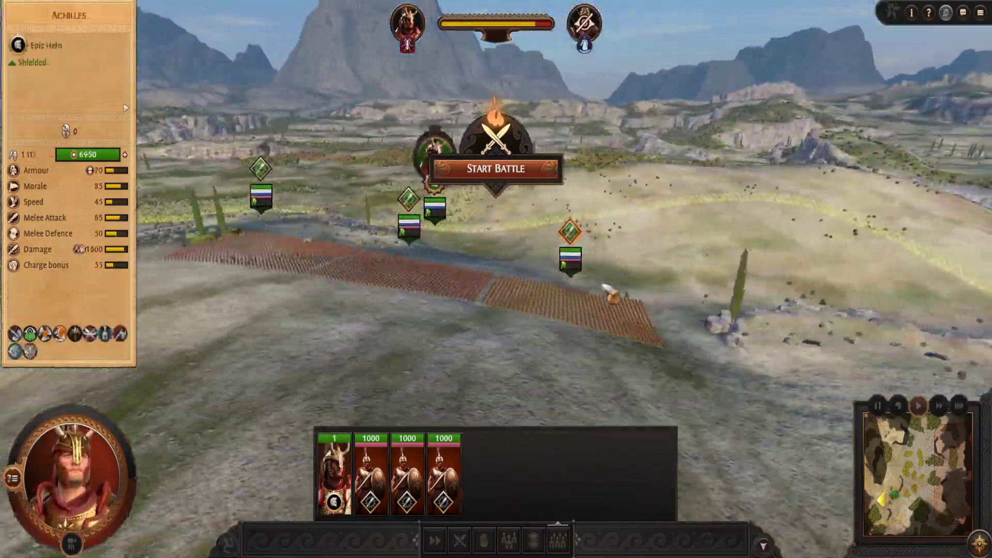
key("Tab")
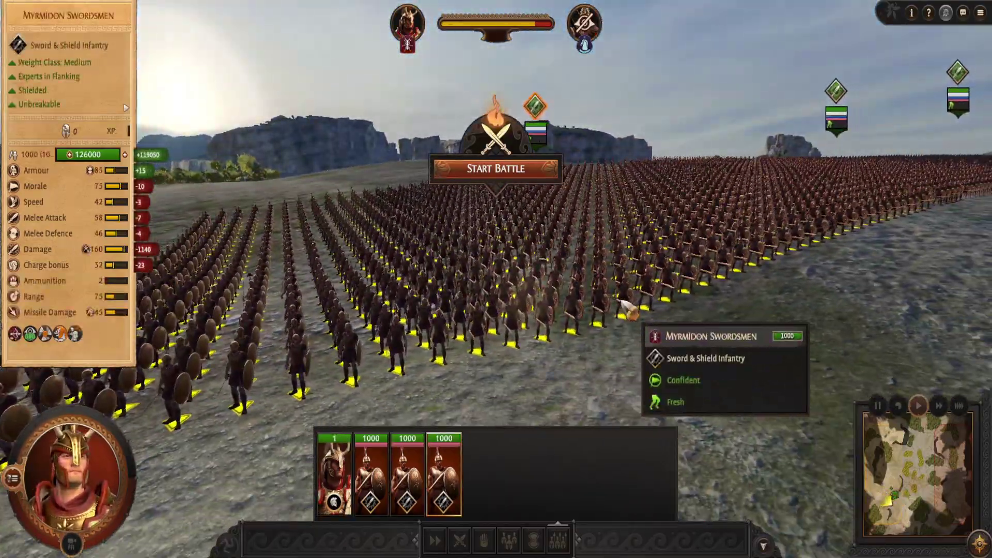
key("alt+k")
scroll(628, 311, "down", 10)
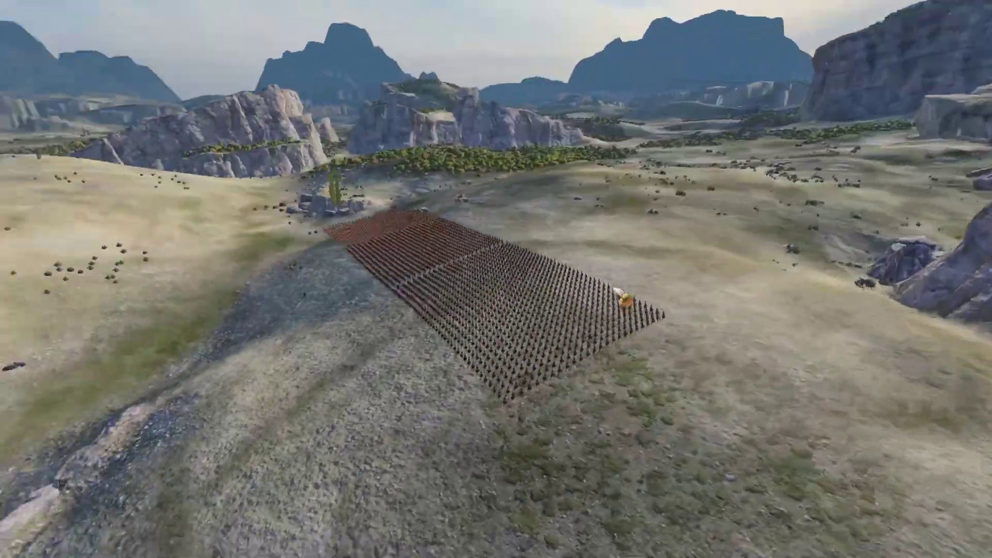